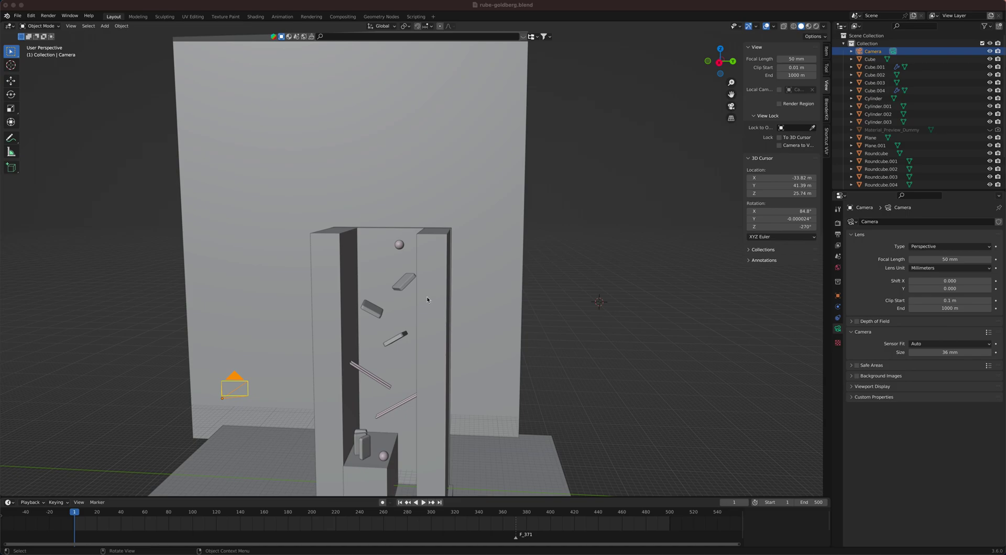
# Step: Orbit the view around the machine and preview the animation, then return to the first frame
pyautogui.moveTo(477, 307)
pyautogui.mouseDown(button='middle')
pyautogui.moveTo(478, 294)
pyautogui.moveTo(498, 309)
pyautogui.moveTo(486, 295)
pyautogui.moveTo(483, 304)
pyautogui.mouseUp(button='middle')
pyautogui.scroll(3, 483, 304)
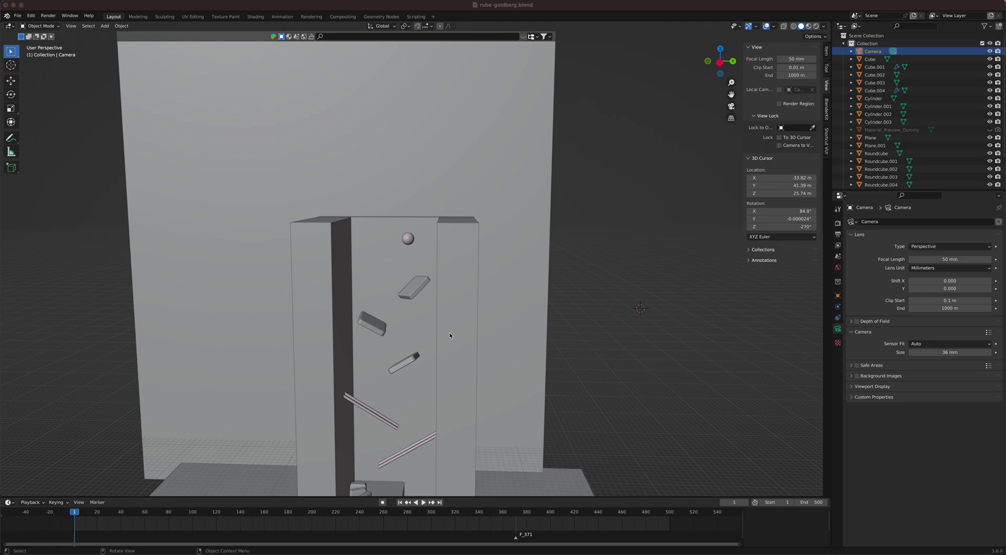
pyautogui.click(423, 503)
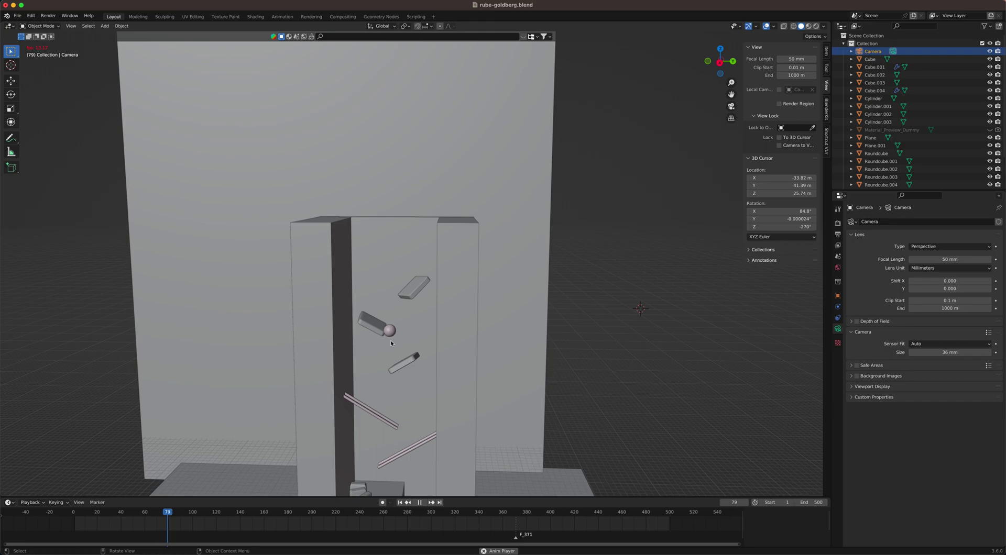
pyautogui.click(420, 504)
pyautogui.click(400, 503)
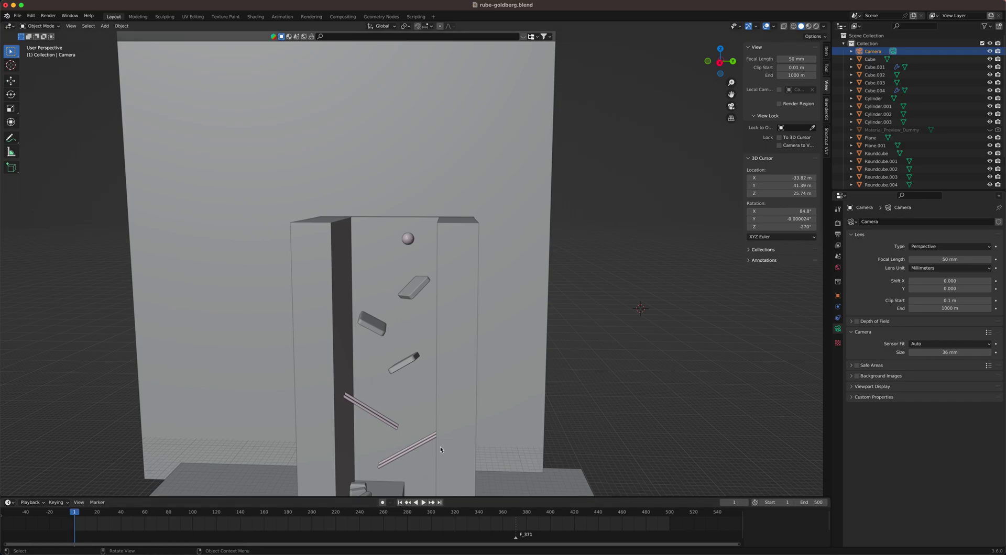
# Step: Orbit and zoom the viewport toward the tower
pyautogui.moveTo(555, 357); pyautogui.dragTo(540, 295, button='middle')
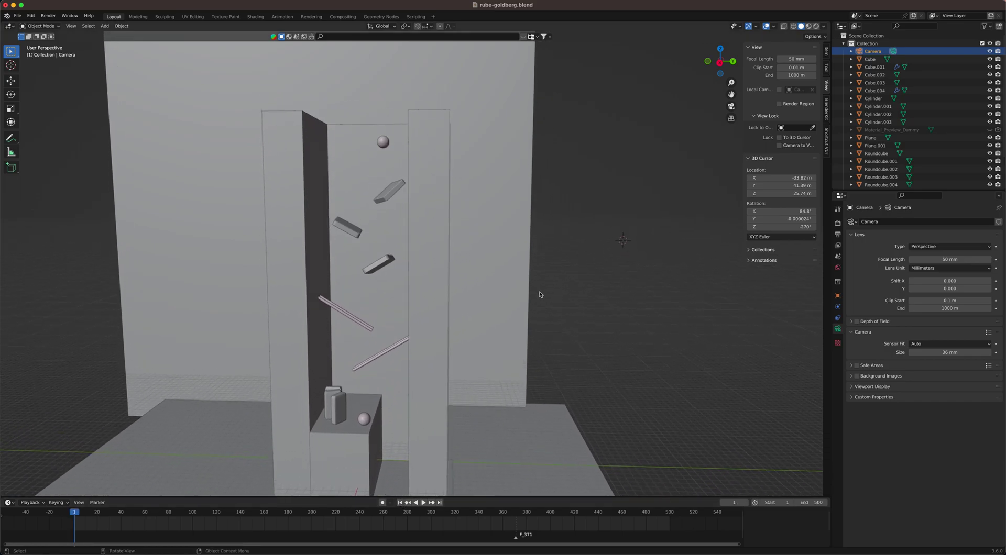
pyautogui.scroll(2, 540, 295)
pyautogui.scroll(5, 539, 291)
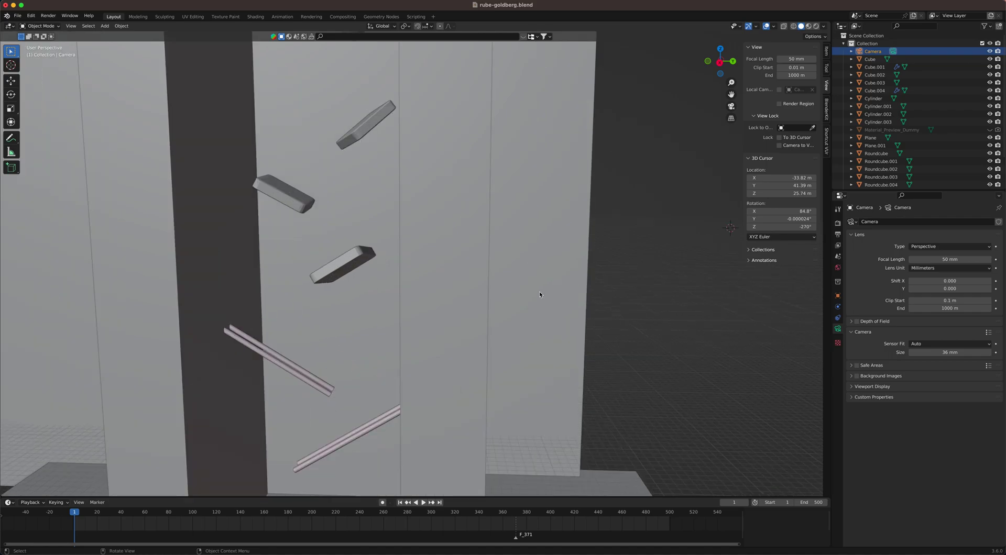
pyautogui.scroll(-8, 539, 291)
pyautogui.scroll(-3, 540, 291)
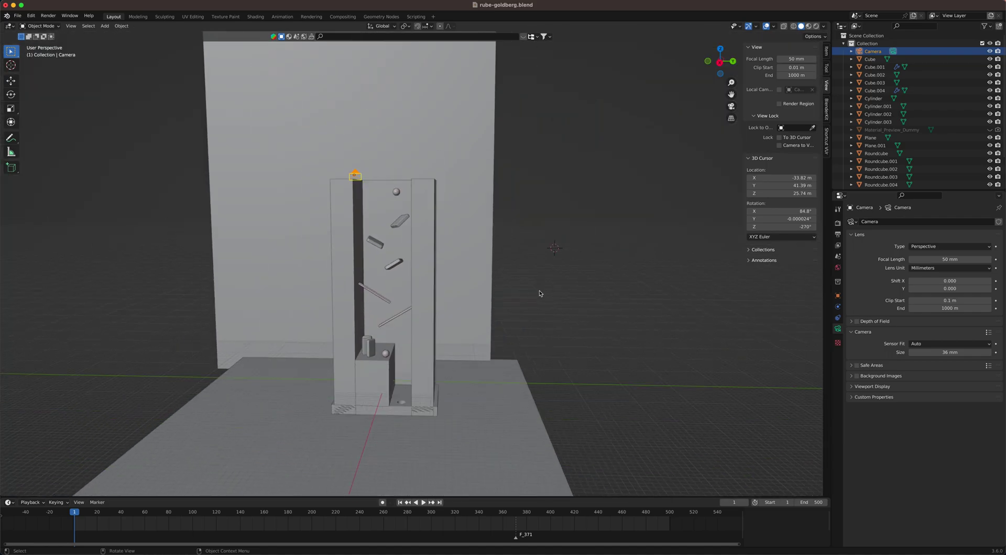
pyautogui.scroll(3, 539, 292)
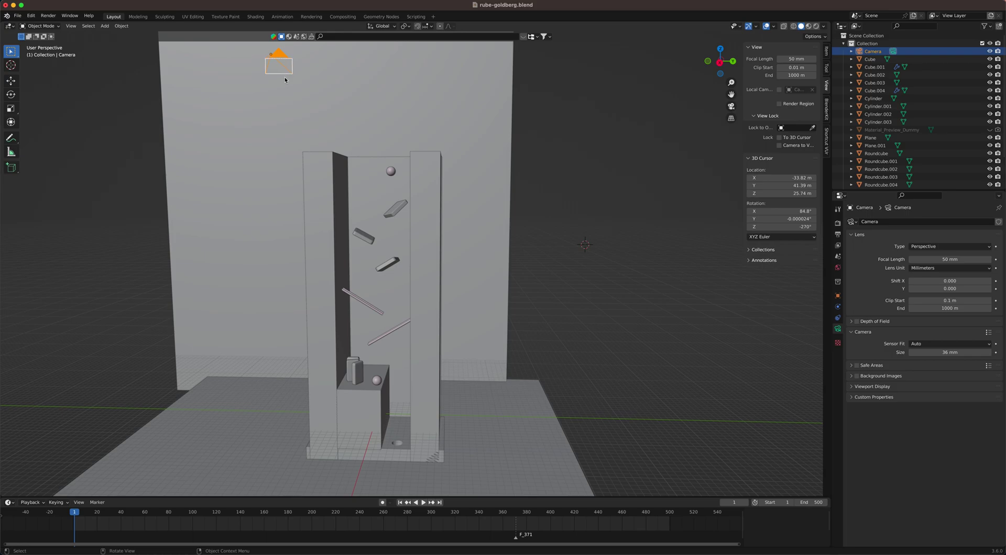
pyautogui.scroll(5, 391, 173)
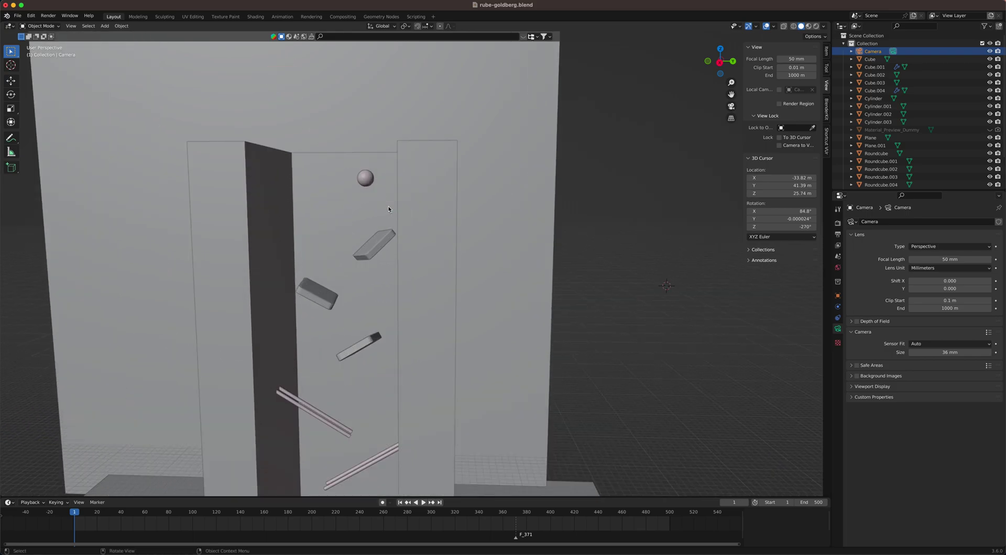
pyautogui.scroll(8, 409, 225)
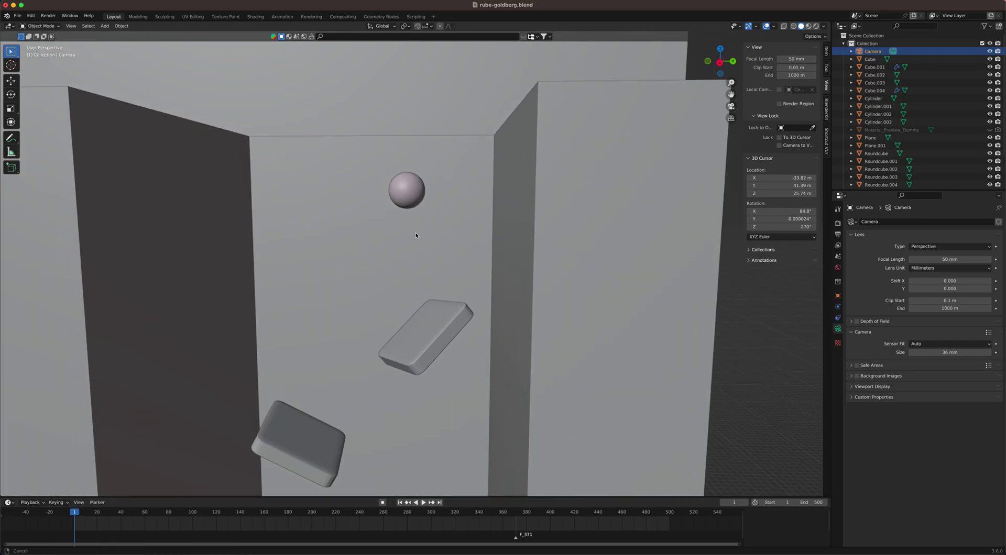
pyautogui.scroll(-6, 423, 240)
pyautogui.scroll(6, 422, 240)
pyautogui.scroll(-6, 423, 240)
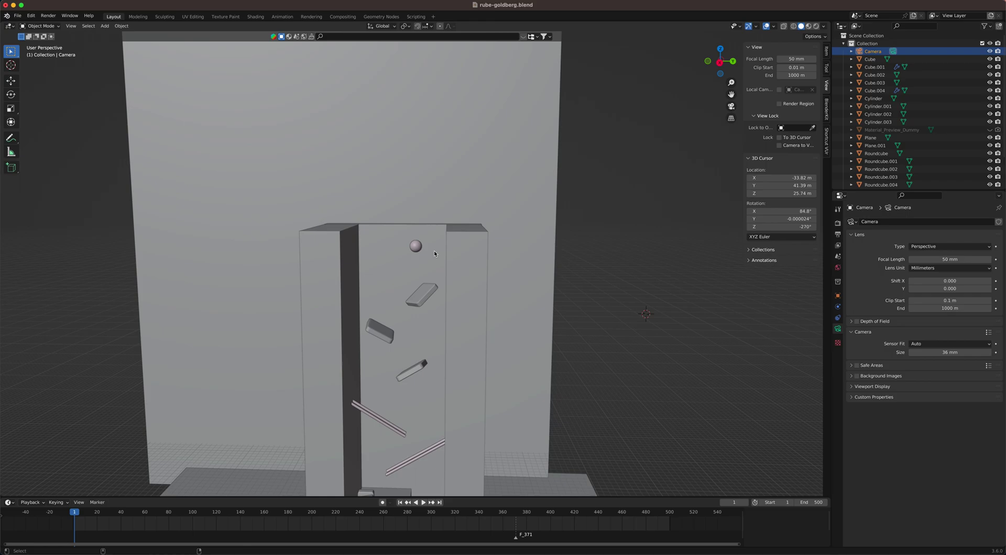
# Step: Look through the scene camera and enable View Lock > Camera to View in the sidebar
pyautogui.press('KP_0')
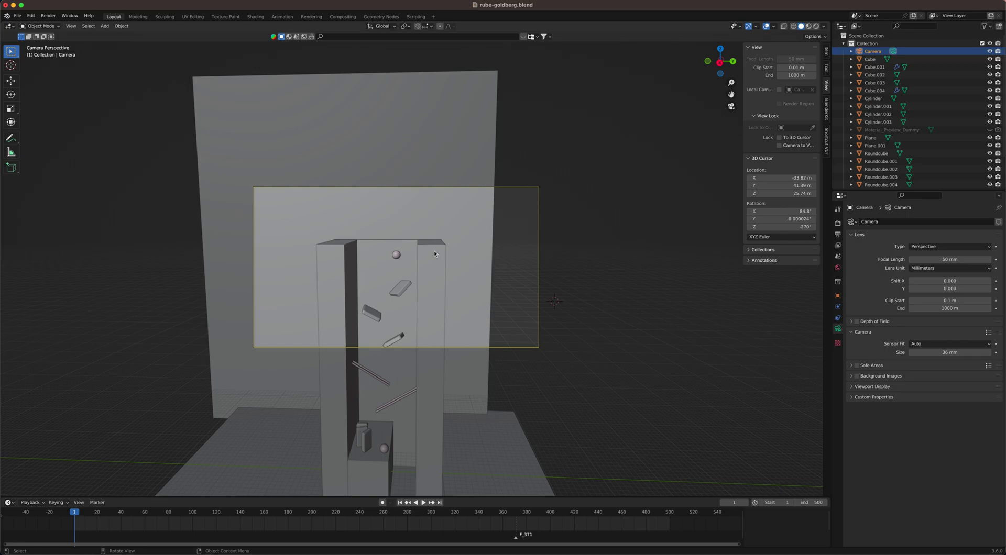
pyautogui.press('KP_0')
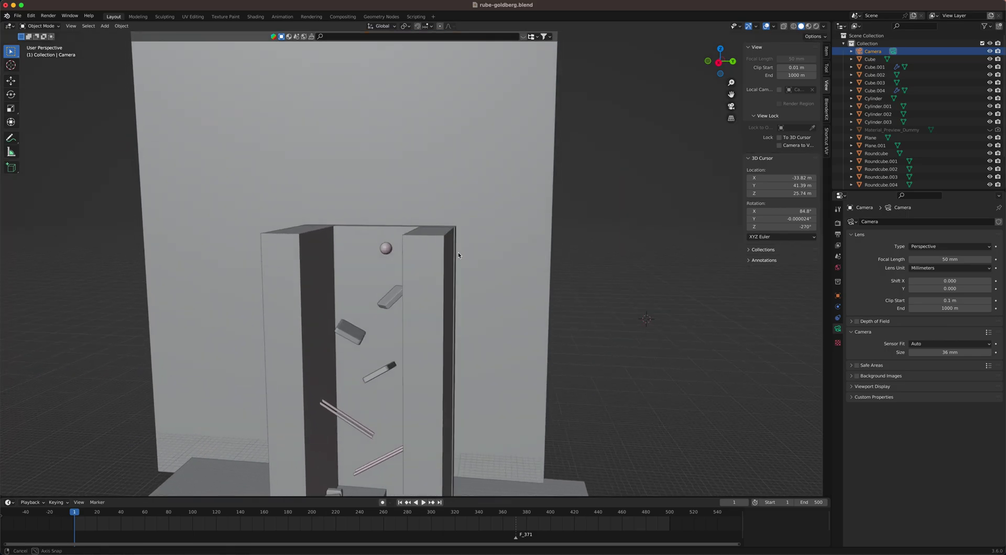
pyautogui.scroll(-3, 457, 251)
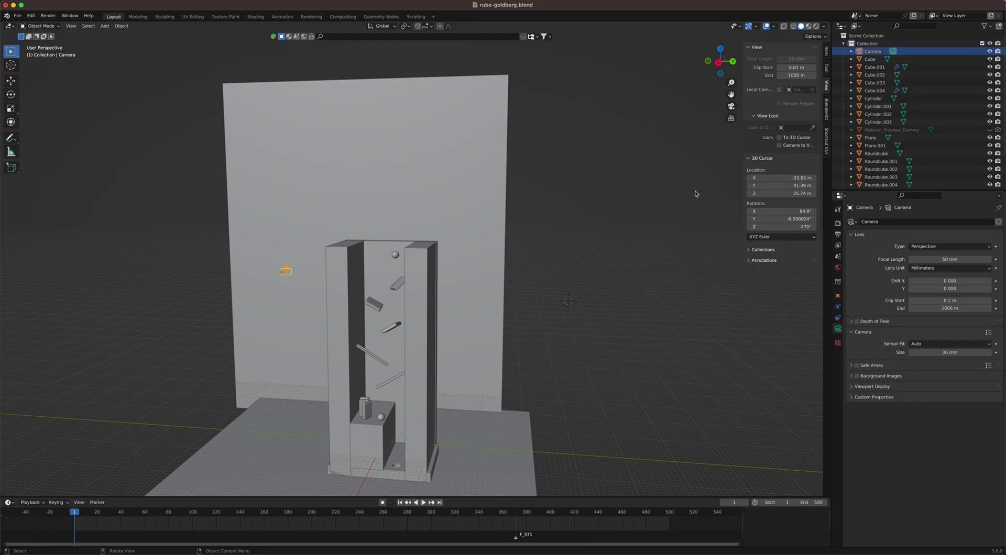
pyautogui.click(731, 107)
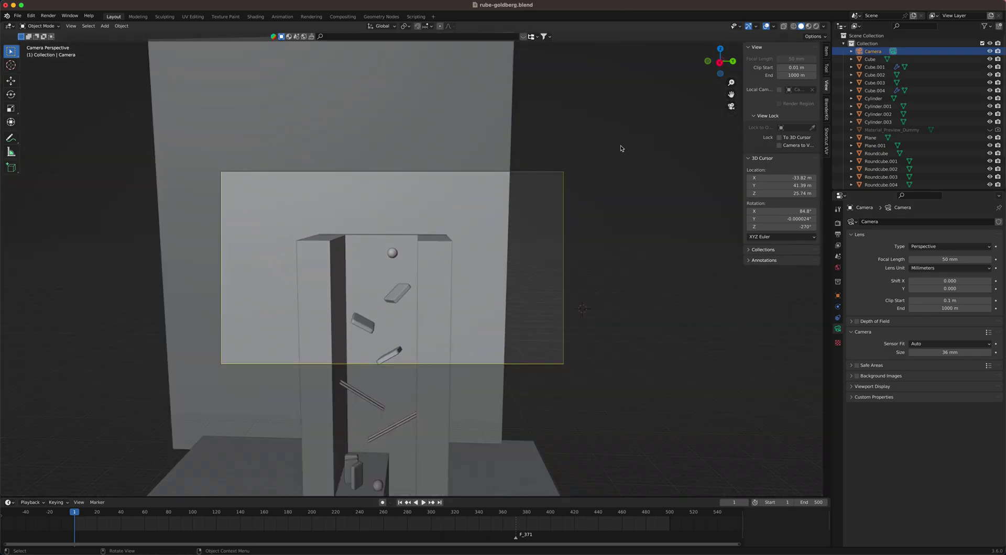
pyautogui.press('n')
pyautogui.press('n')
pyautogui.press('n')
pyautogui.press('n')
pyautogui.press('n')
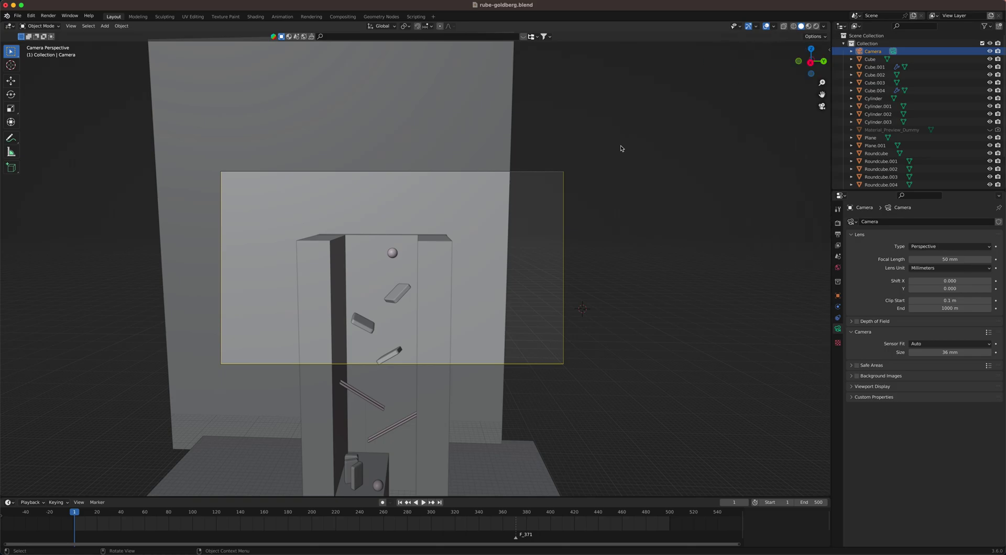
pyautogui.press('n')
pyautogui.press('n')
pyautogui.press('n')
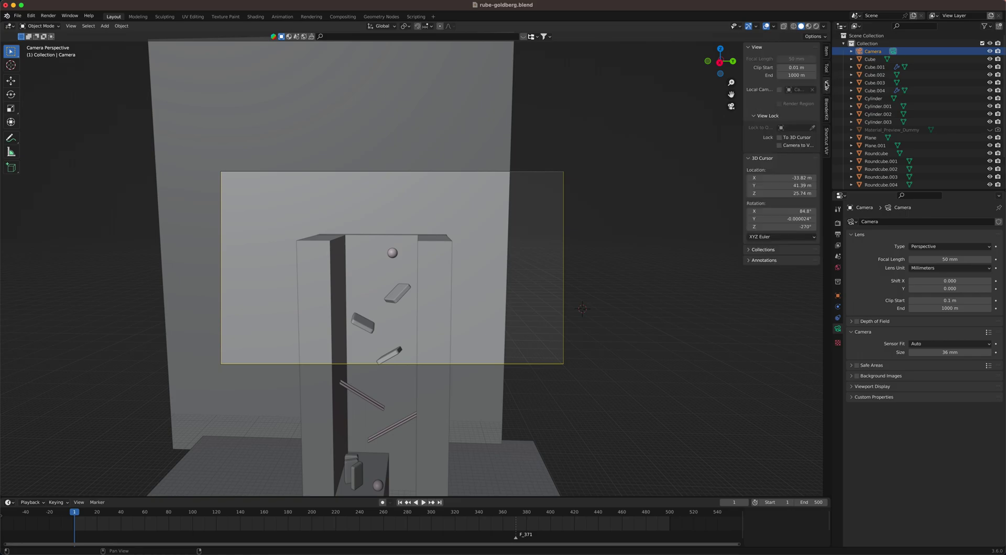
pyautogui.click(792, 146)
pyautogui.moveTo(743, 145)
pyautogui.mouseDown()
pyautogui.moveTo(722, 145)
pyautogui.moveTo(738, 141)
pyautogui.mouseUp()
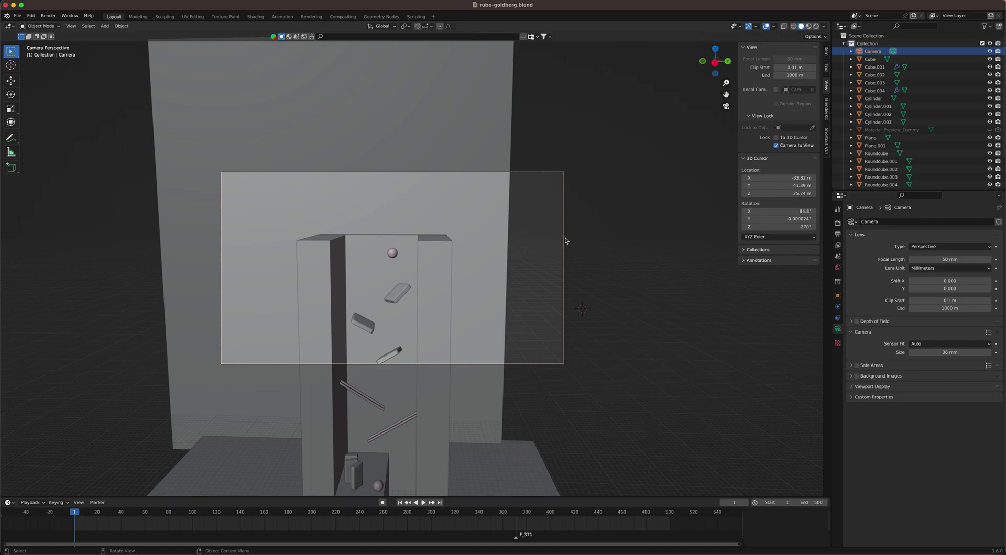
# Step: Select the camera, dolly it close on the ball atop the tower, and set frame 0
pyautogui.click(563, 362)
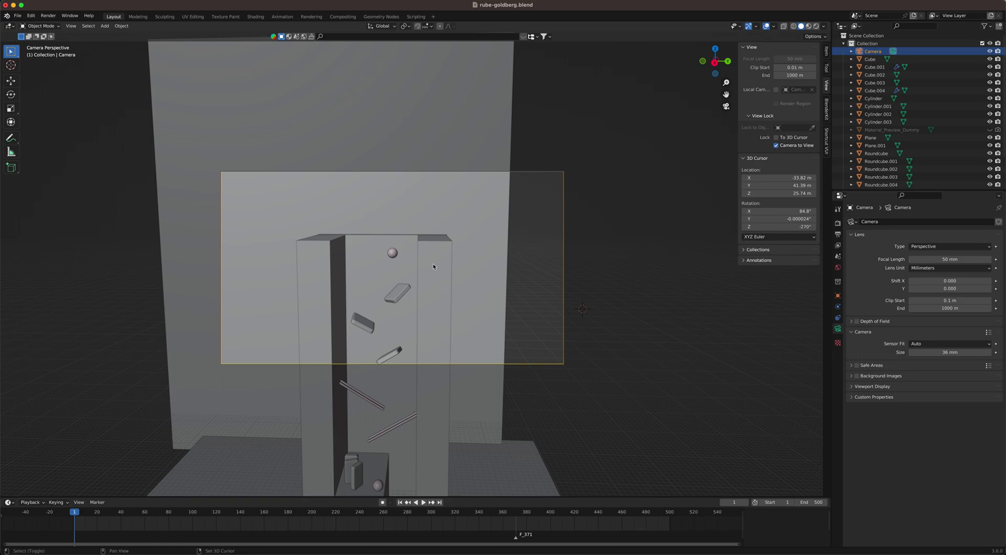
pyautogui.keyDown('shift'); pyautogui.moveTo(433, 263); pyautogui.dragTo(442, 257, button='middle'); pyautogui.keyUp('shift')
pyautogui.scroll(5, 442, 258)
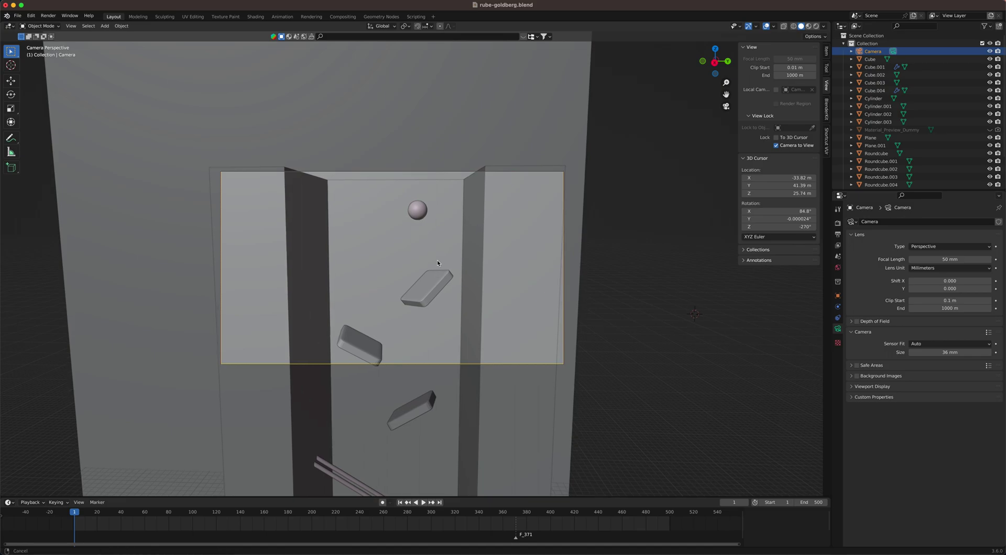
pyautogui.keyDown('shift'); pyautogui.moveTo(431, 271); pyautogui.dragTo(436, 276, button='middle'); pyautogui.keyUp('shift')
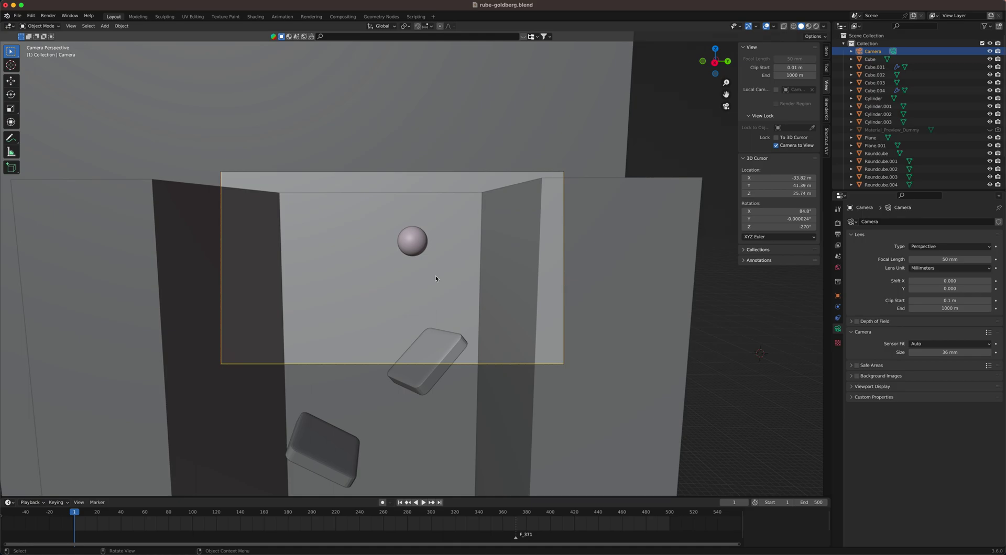
pyautogui.moveTo(100, 519); pyautogui.dragTo(68, 520)
pyautogui.press('i')
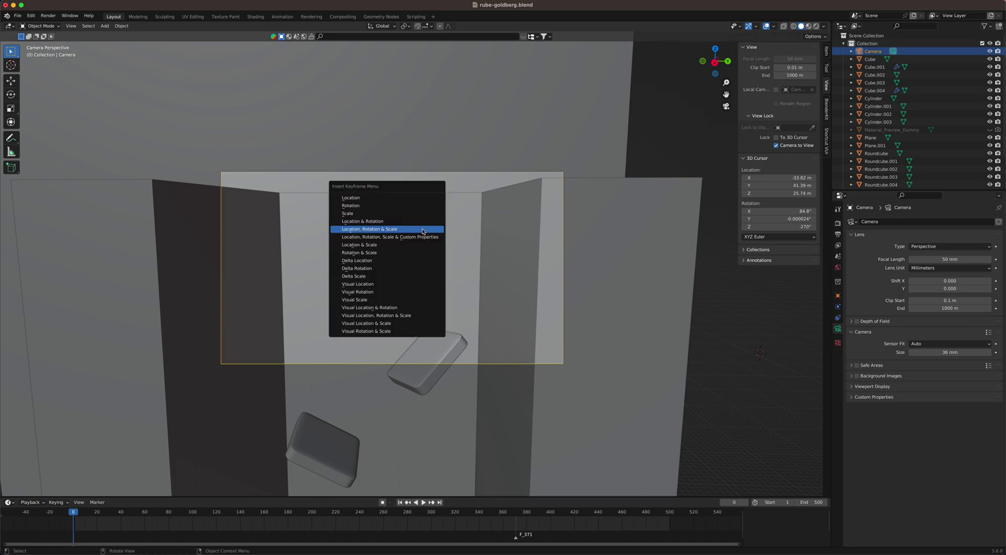
# Step: Insert a camera Location keyframe at frame 0 and play the animation to check it
pyautogui.click(355, 199)
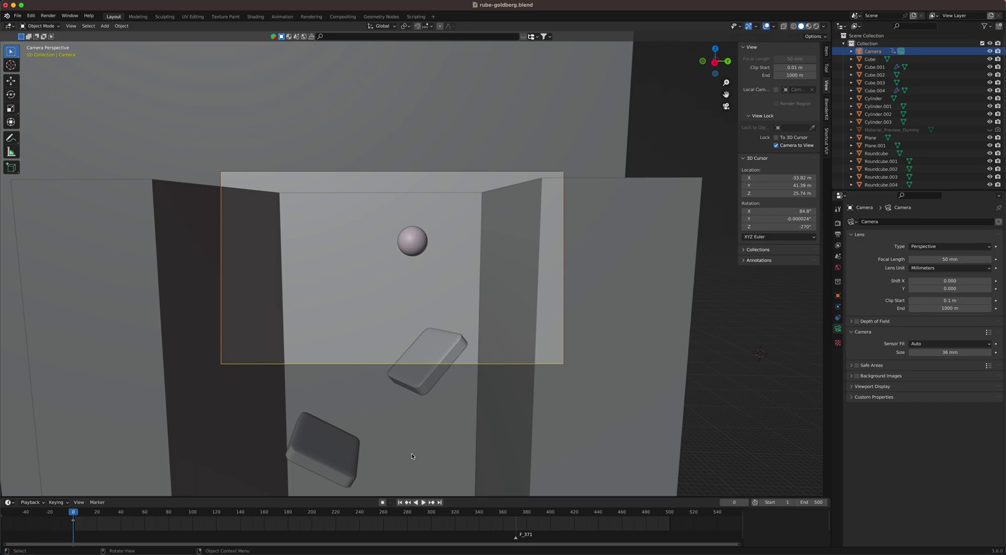
pyautogui.click(424, 503)
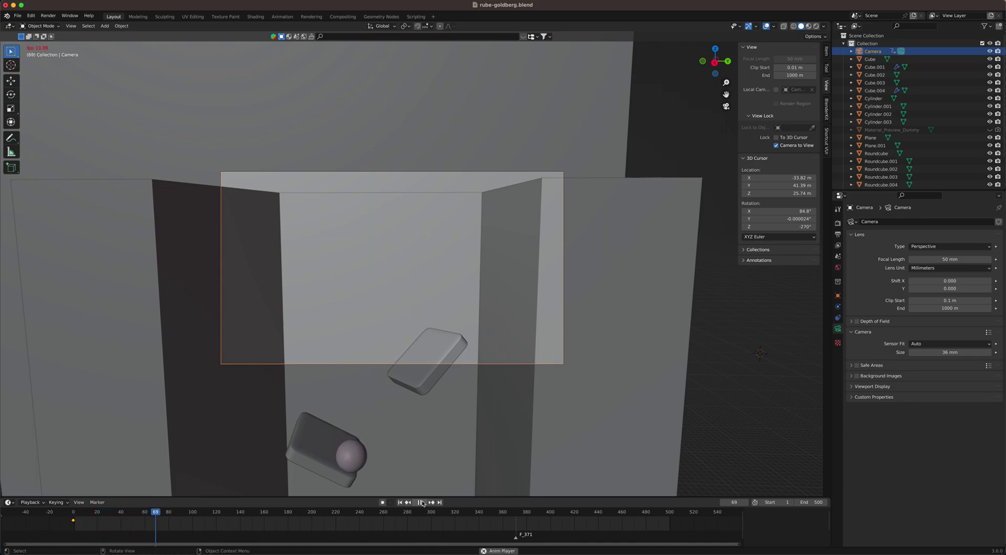
# Step: At frame 84, frame the sphere between the tilted blocks and keyframe the camera's location
pyautogui.click(422, 504)
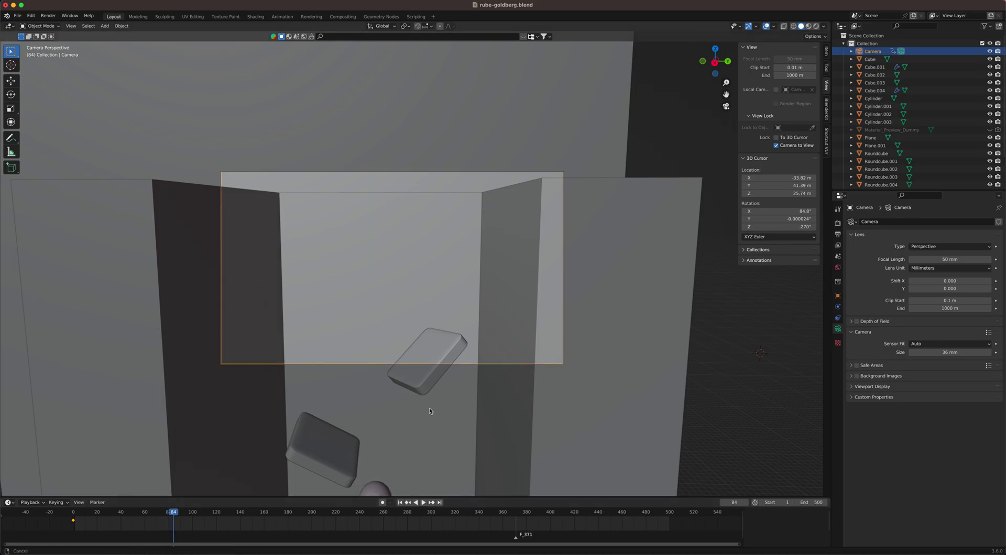
pyautogui.keyDown('shift'); pyautogui.moveTo(429, 411); pyautogui.dragTo(436, 332, button='middle'); pyautogui.keyUp('shift')
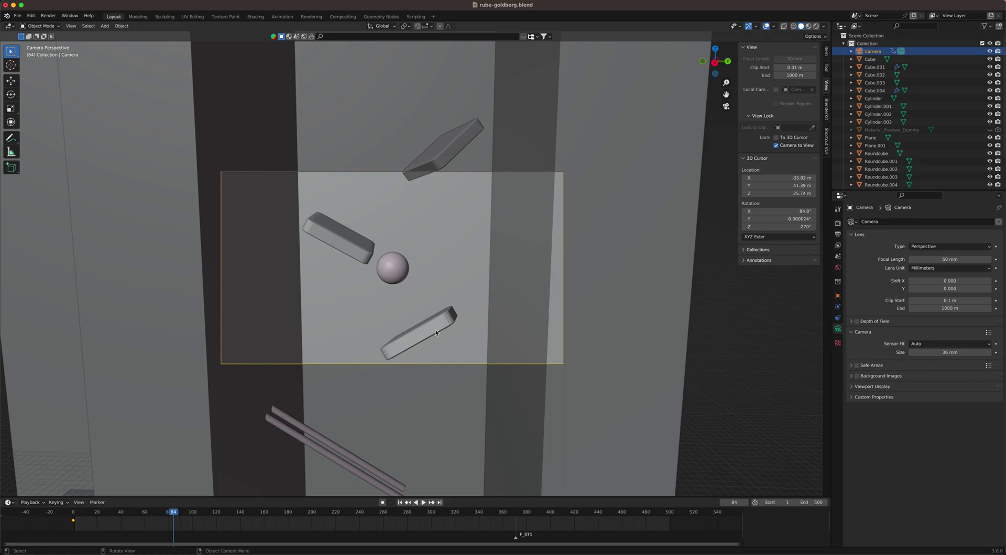
pyautogui.press('i')
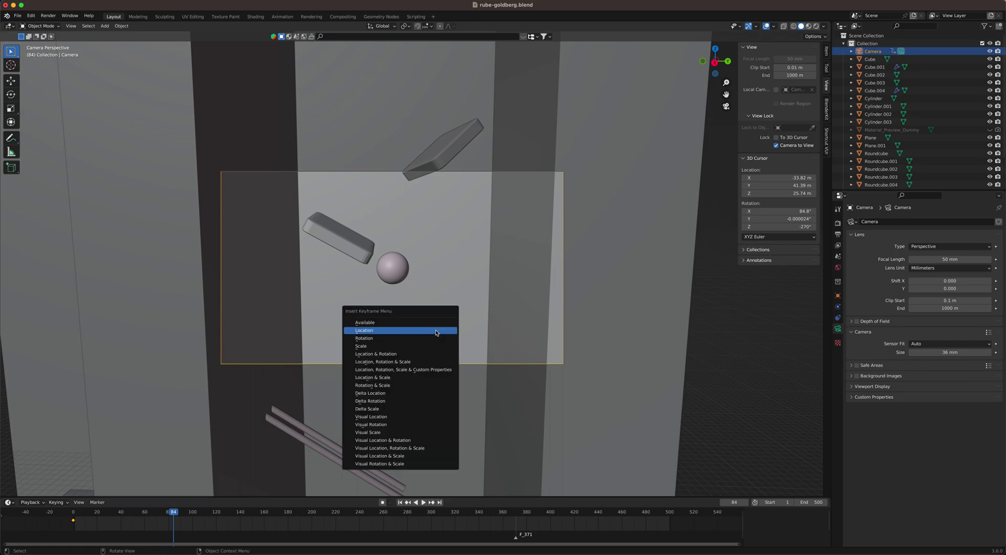
pyautogui.click(409, 334)
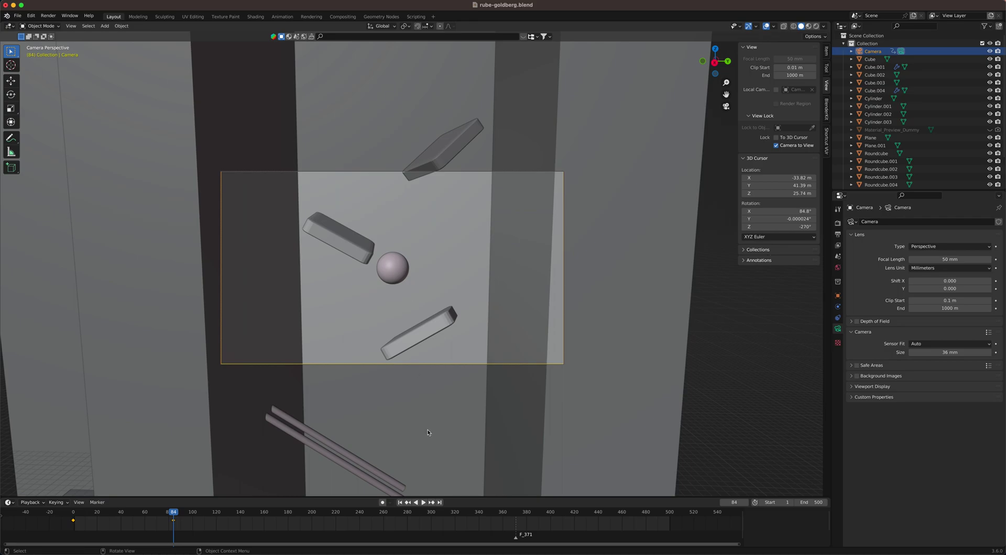
# Step: Pause at frame 162, frame the sphere on the rails, and insert a camera Location keyframe
pyautogui.click(424, 503)
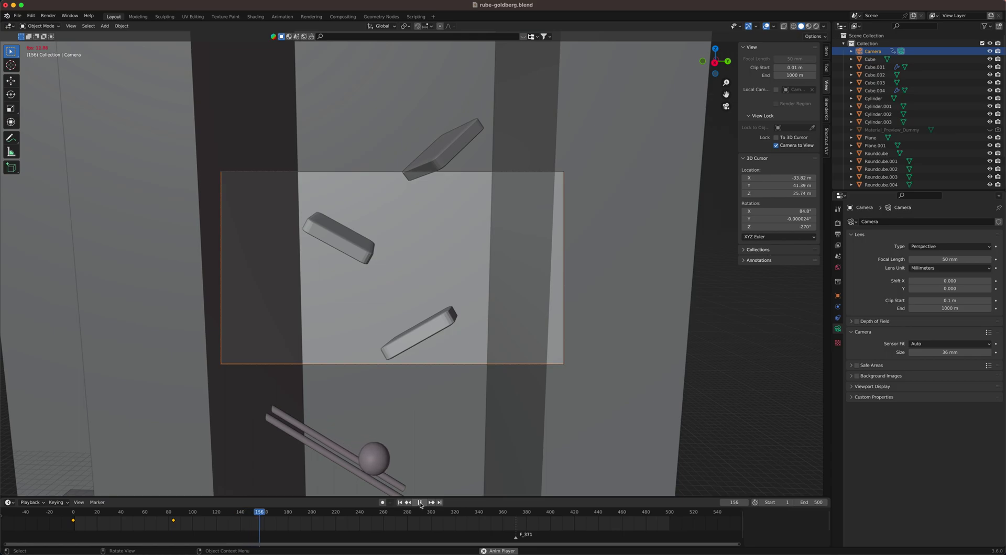
pyautogui.click(420, 502)
pyautogui.moveTo(401, 351); pyautogui.dragTo(402, 276, button='middle')
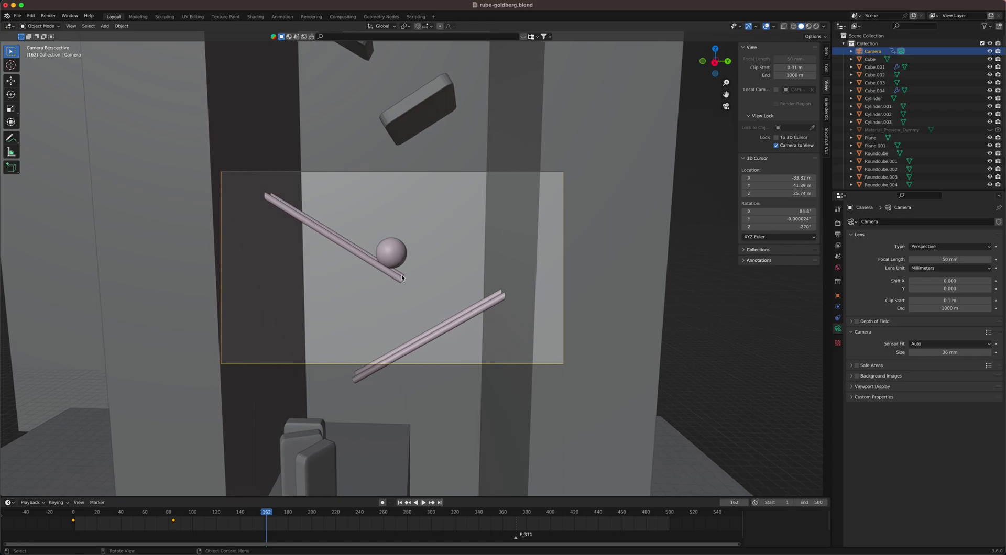
pyautogui.press('i')
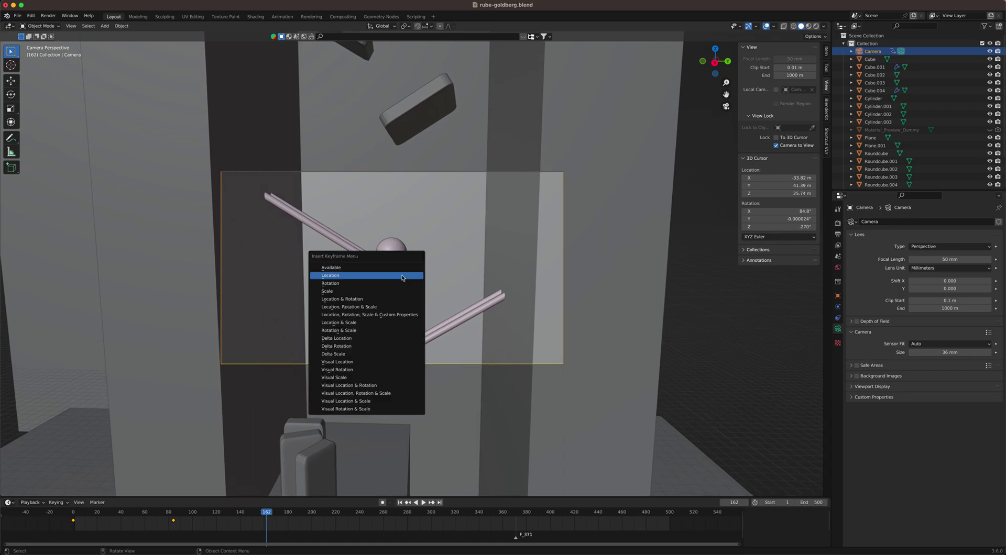
pyautogui.click(402, 277)
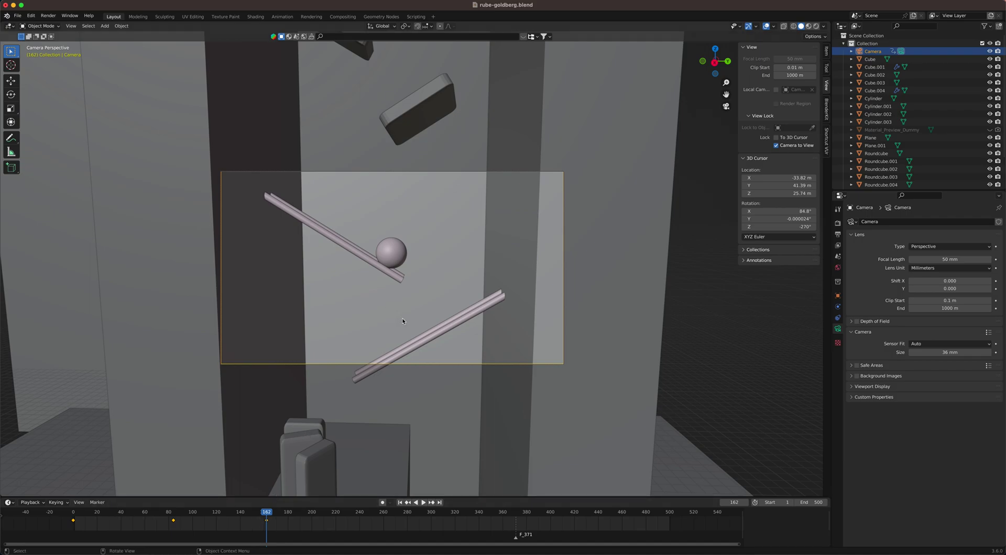
pyautogui.click(424, 503)
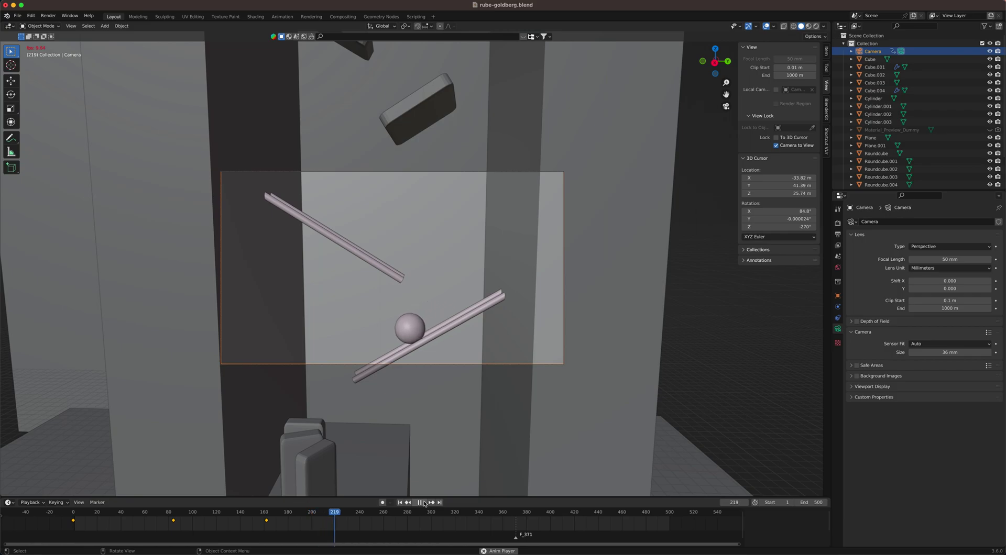
# Step: At frame 221, frame the lower rail and insert a camera Location keyframe
pyautogui.click(419, 503)
pyautogui.moveTo(379, 371); pyautogui.dragTo(436, 350, button='middle')
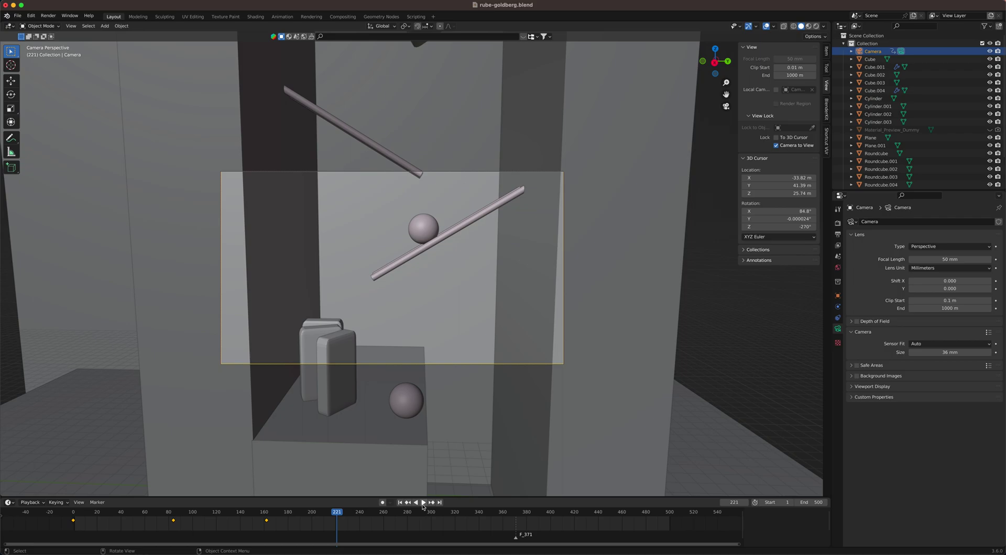
pyautogui.press('i')
pyautogui.click(449, 357)
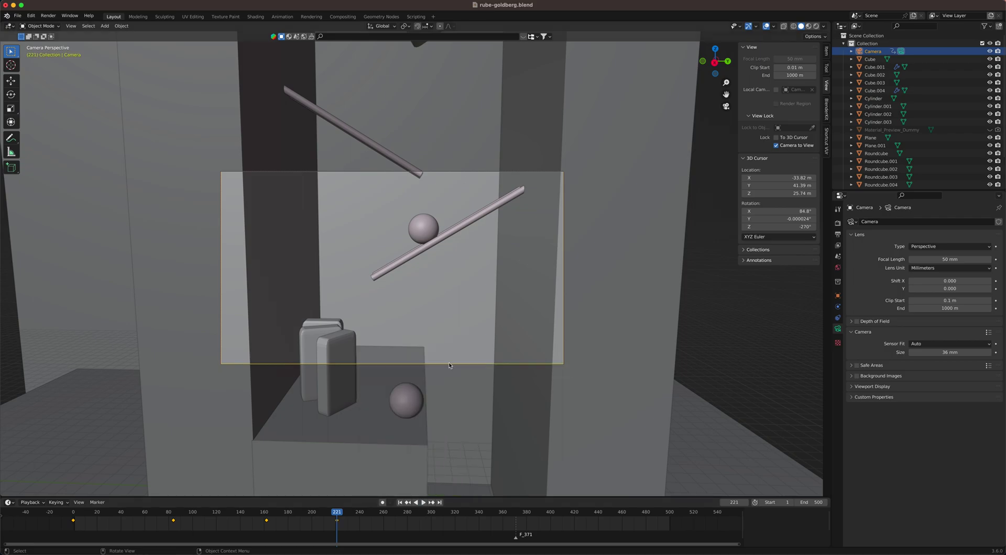
pyautogui.click(424, 503)
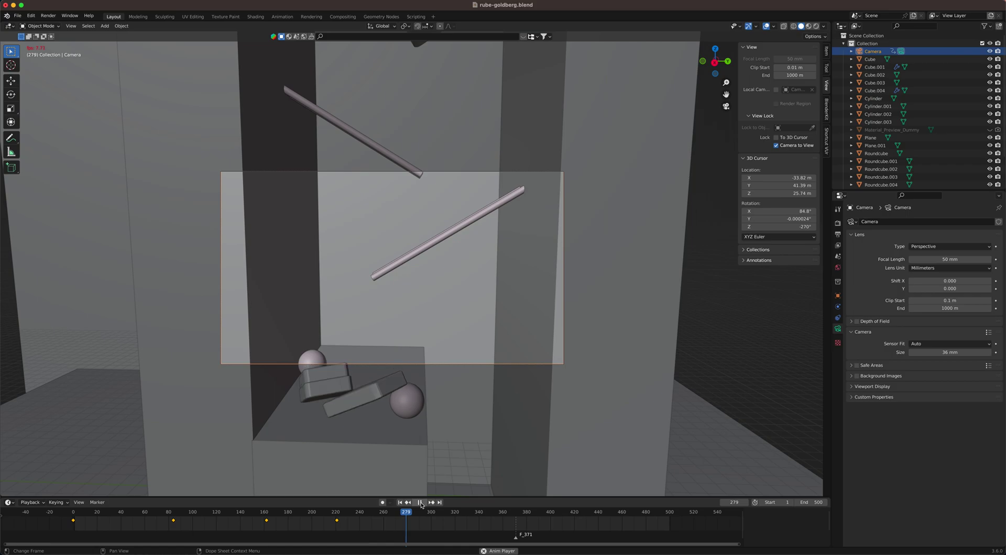
# Step: At frame 285, bring the camera close to the toppled blocks and keyframe its location
pyautogui.press('space')
pyautogui.moveTo(457, 454); pyautogui.dragTo(460, 399, button='middle')
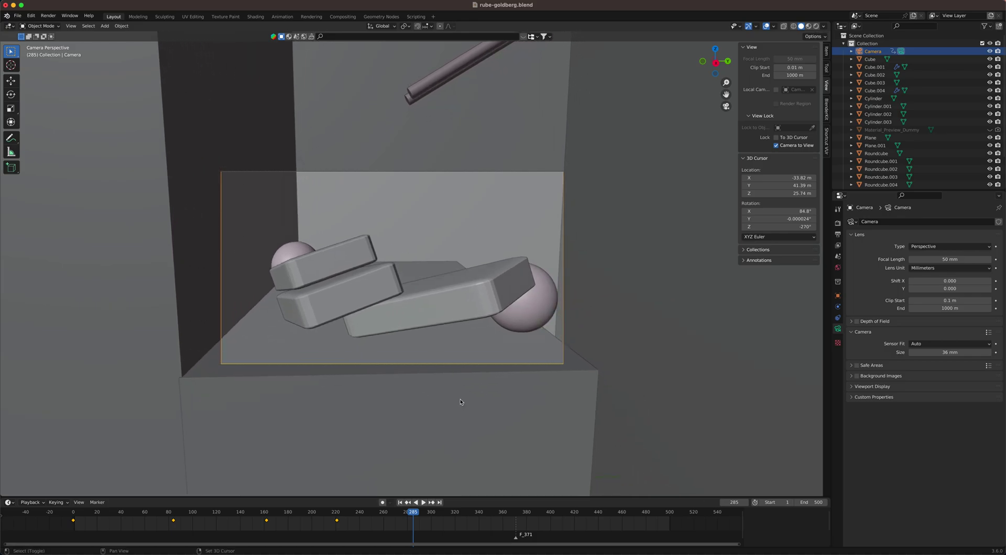
pyautogui.keyDown('shift'); pyautogui.rightClick(452, 399); pyautogui.keyUp('shift')
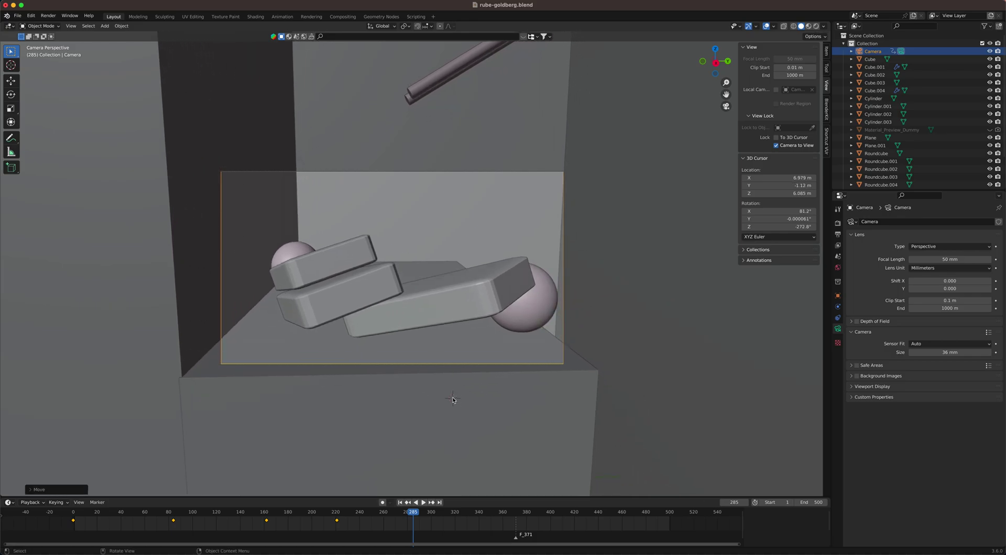
pyautogui.hotkey('ctrl', 'z')
pyautogui.hotkey('ctrl', 'shift', 'z')
pyautogui.scroll(-5, 452, 399)
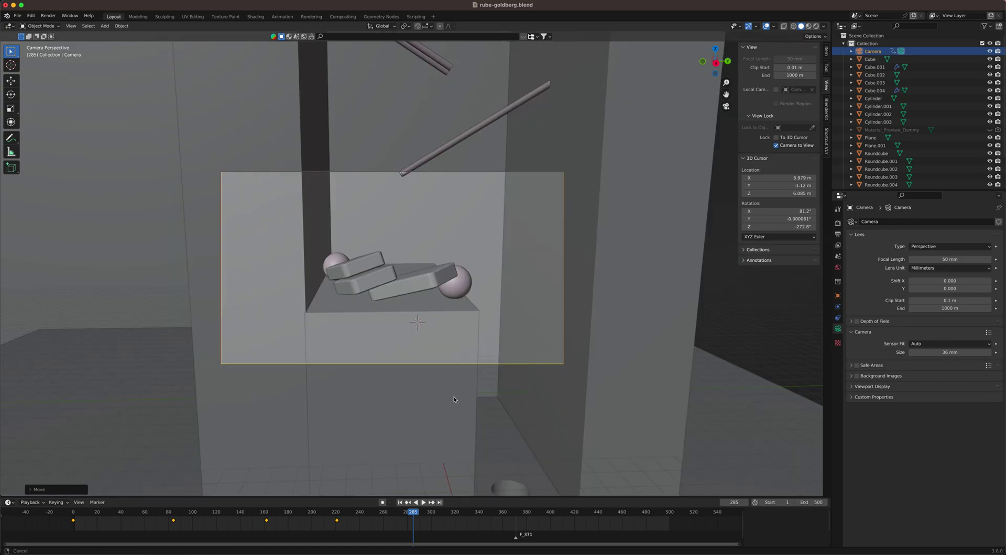
pyautogui.keyDown('ctrl'); pyautogui.moveTo(454, 397); pyautogui.dragTo(498, 388, button='middle'); pyautogui.keyUp('ctrl')
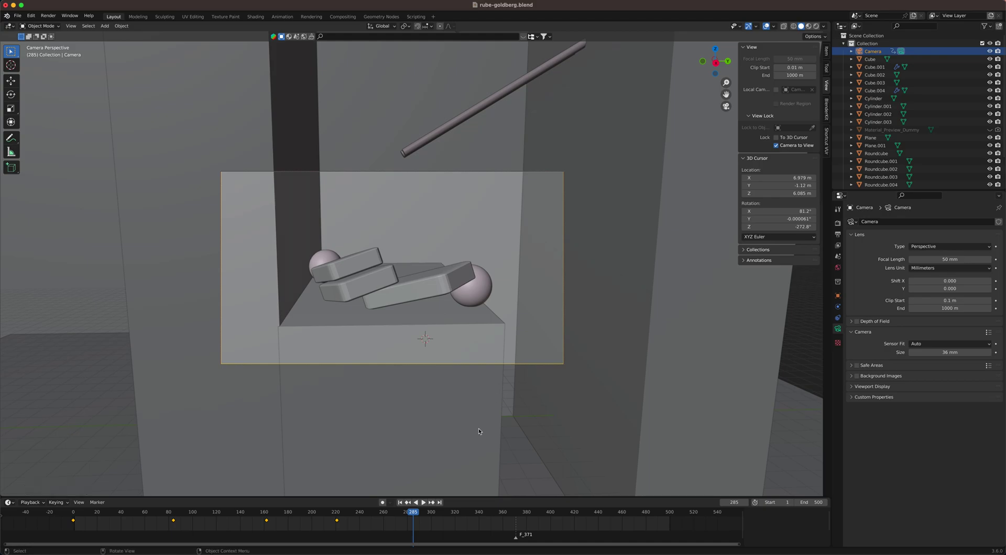
pyautogui.press('i')
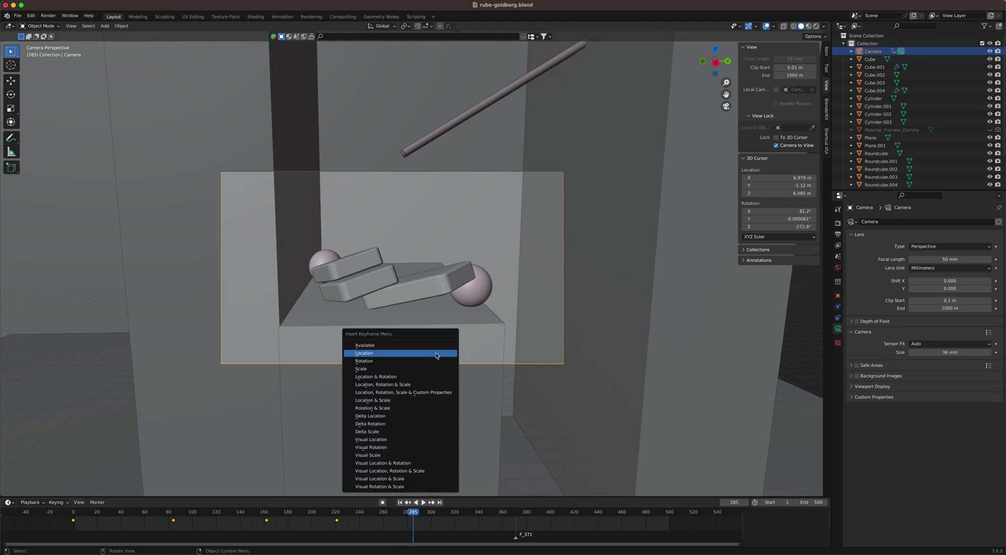
pyautogui.click(436, 356)
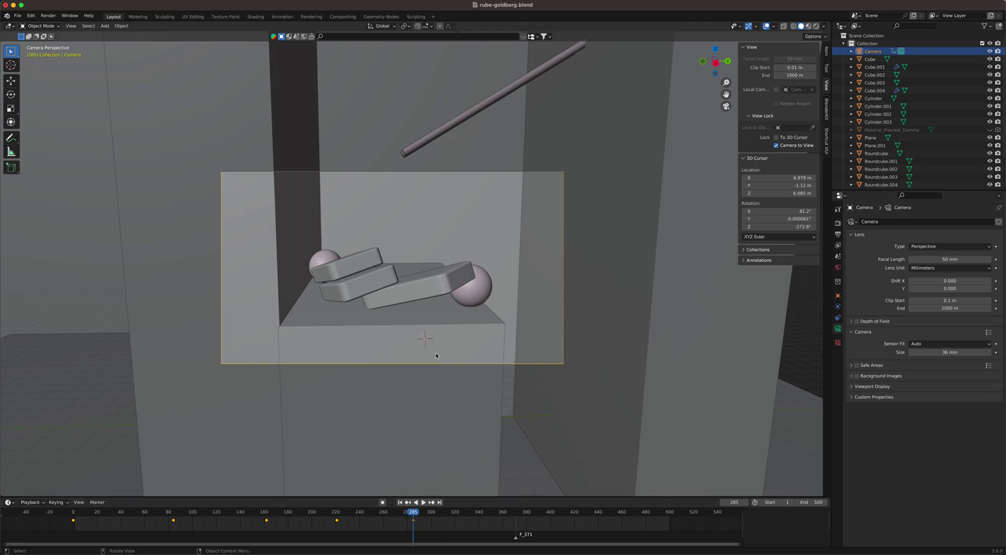
pyautogui.click(424, 502)
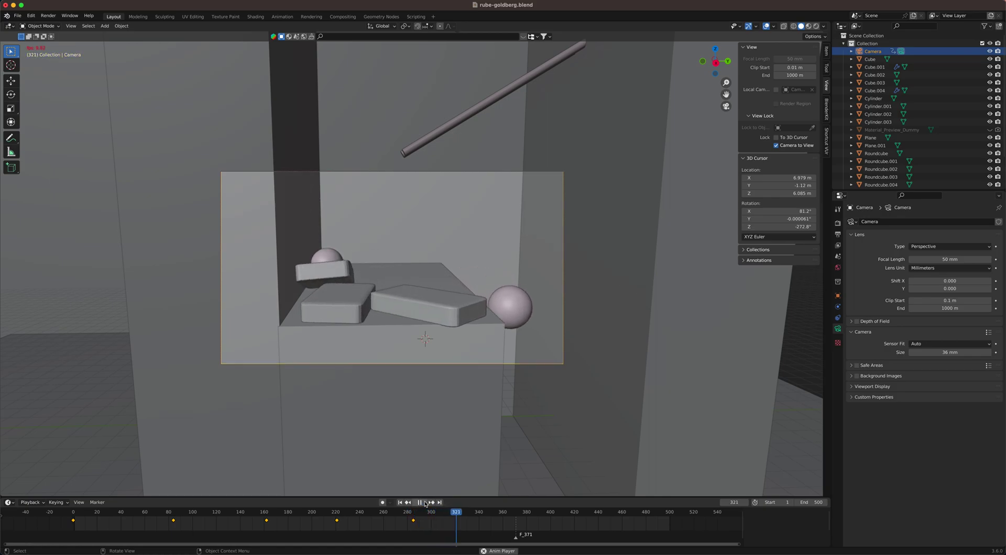
# Step: Stop at frame 350, orbit the camera down onto the floor hole, and keyframe its location
pyautogui.click(420, 503)
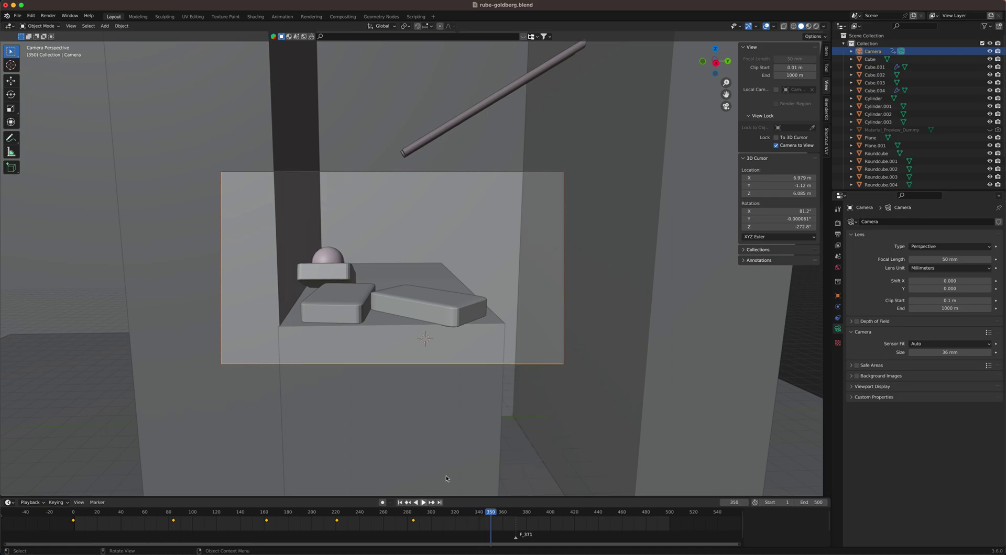
pyautogui.moveTo(570, 412)
pyautogui.mouseDown(button='middle')
pyautogui.moveTo(553, 353)
pyautogui.moveTo(539, 331)
pyautogui.moveTo(537, 341)
pyautogui.moveTo(525, 332)
pyautogui.moveTo(539, 337)
pyautogui.moveTo(559, 319)
pyautogui.mouseUp(button='middle')
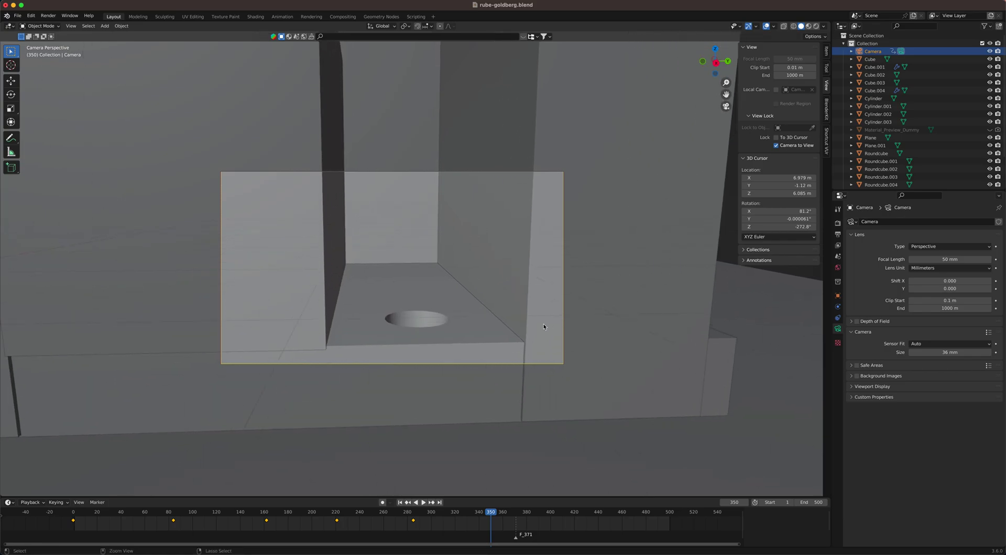
pyautogui.press('i')
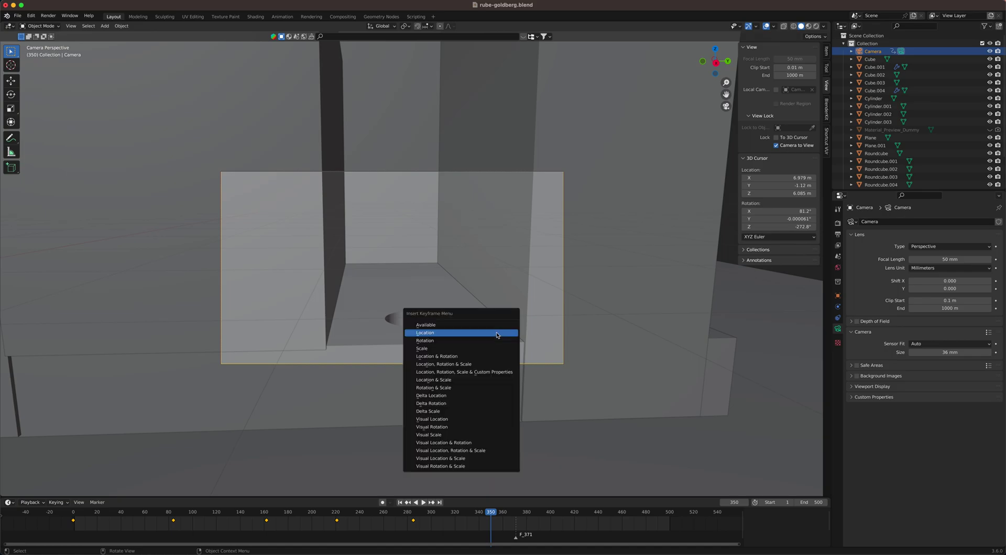
pyautogui.click(497, 335)
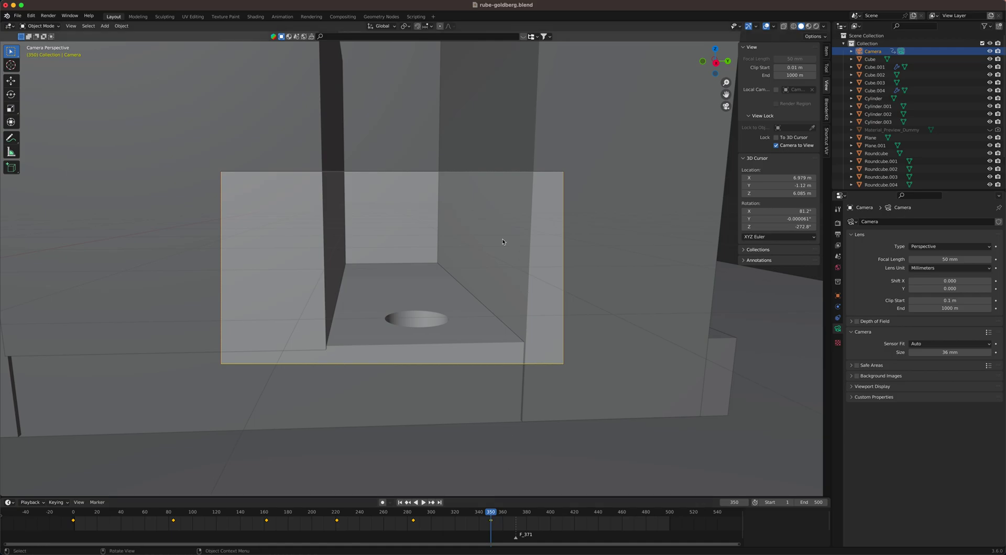
# Step: Play the camera animation from frame 0, then scrub back to about frame 299 and replay
pyautogui.click(400, 502)
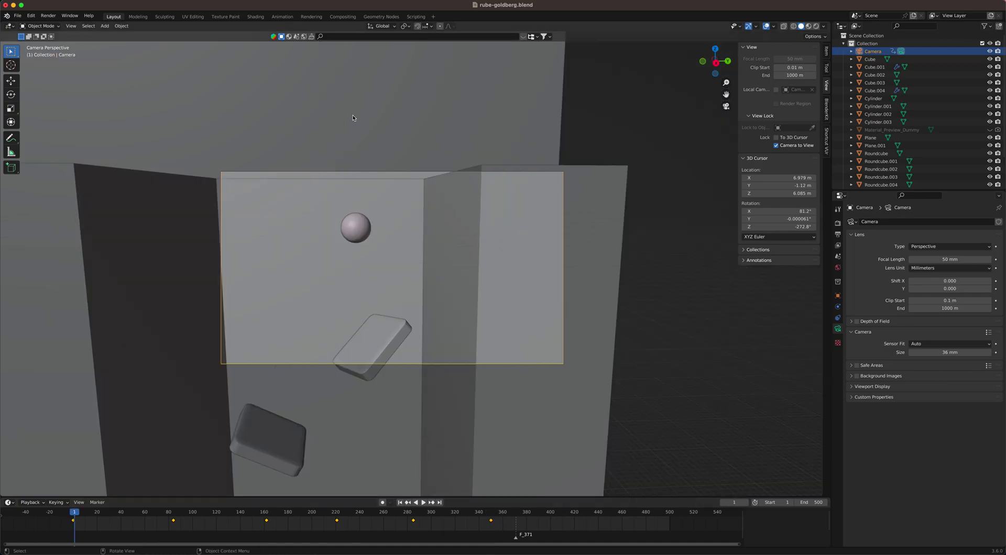
pyautogui.click(423, 502)
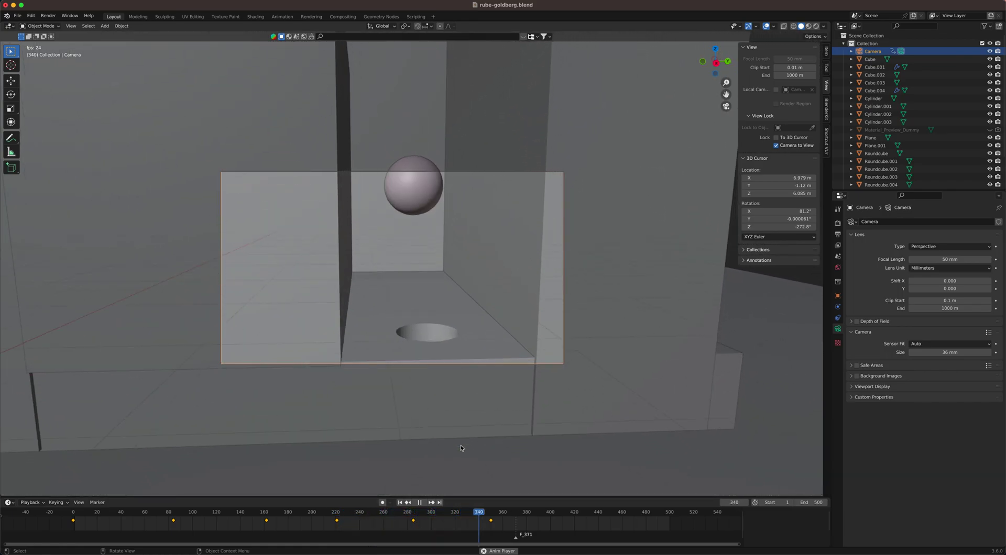
pyautogui.click(419, 502)
pyautogui.press('space')
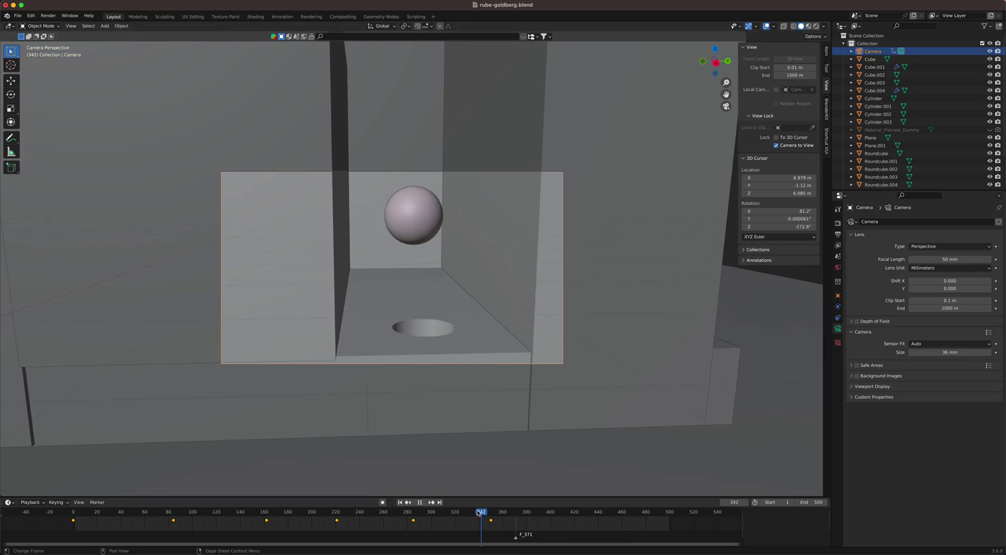
pyautogui.moveTo(524, 512); pyautogui.dragTo(440, 512)
pyautogui.press('space')
pyautogui.press('space')
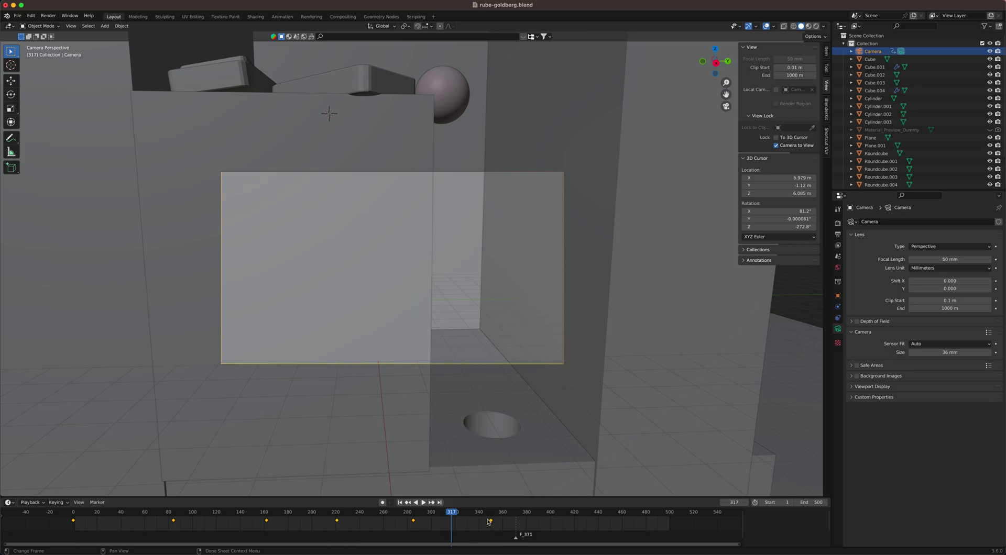
# Step: At frame 318, frame the boxes and sphere, keyframe camera location, then scrub frames 282–326 to check
pyautogui.press('space')
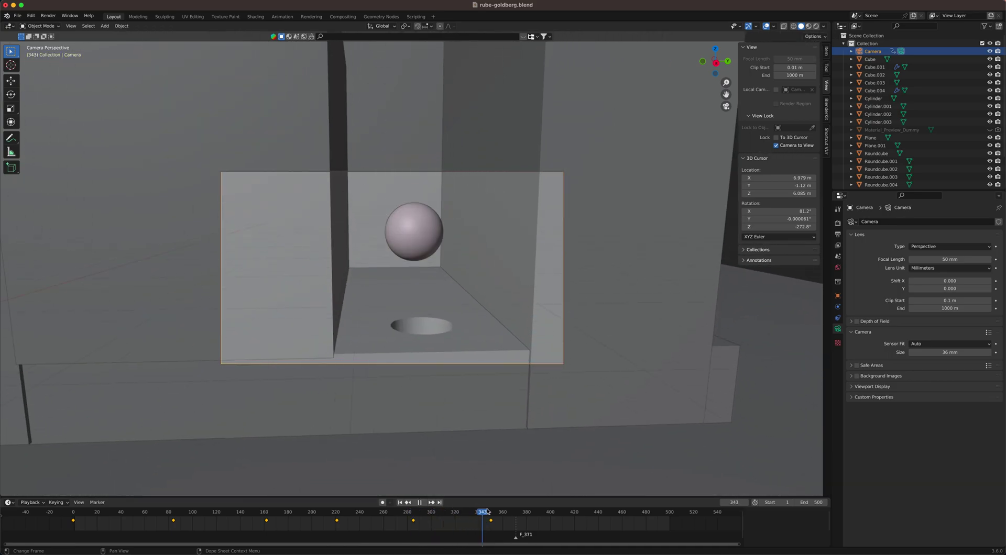
pyautogui.moveTo(490, 512); pyautogui.dragTo(454, 512)
pyautogui.press('space')
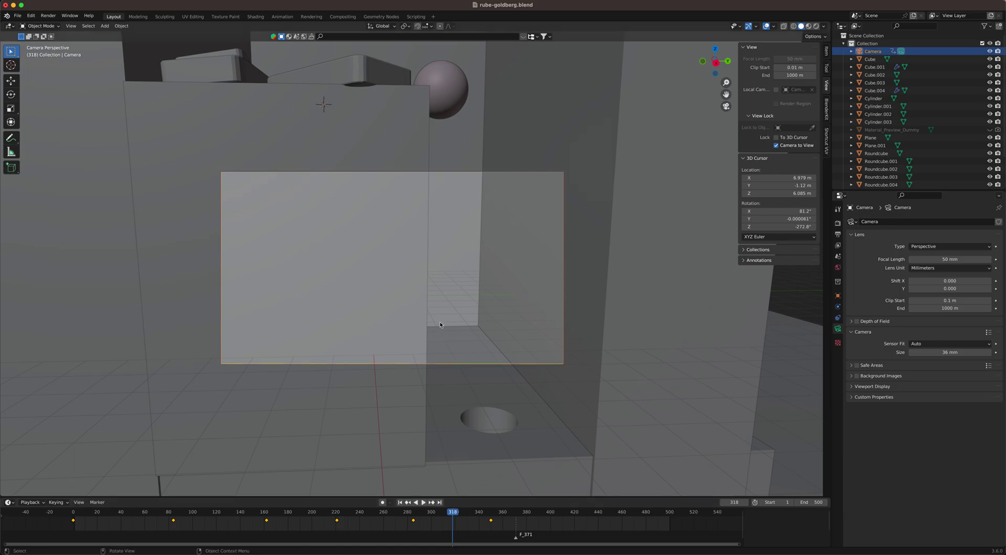
pyautogui.moveTo(441, 300); pyautogui.dragTo(428, 318, button='middle')
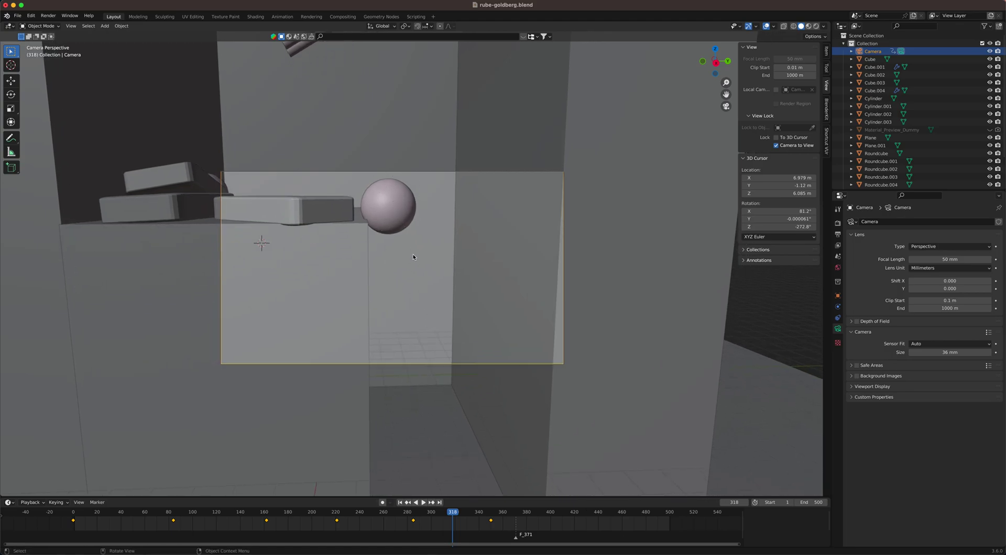
pyautogui.press('i')
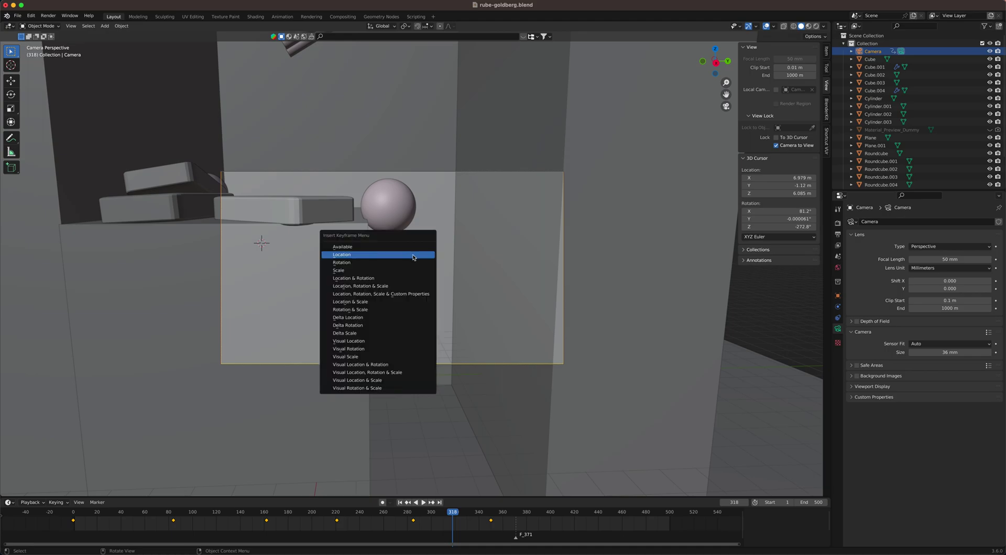
pyautogui.click(413, 255)
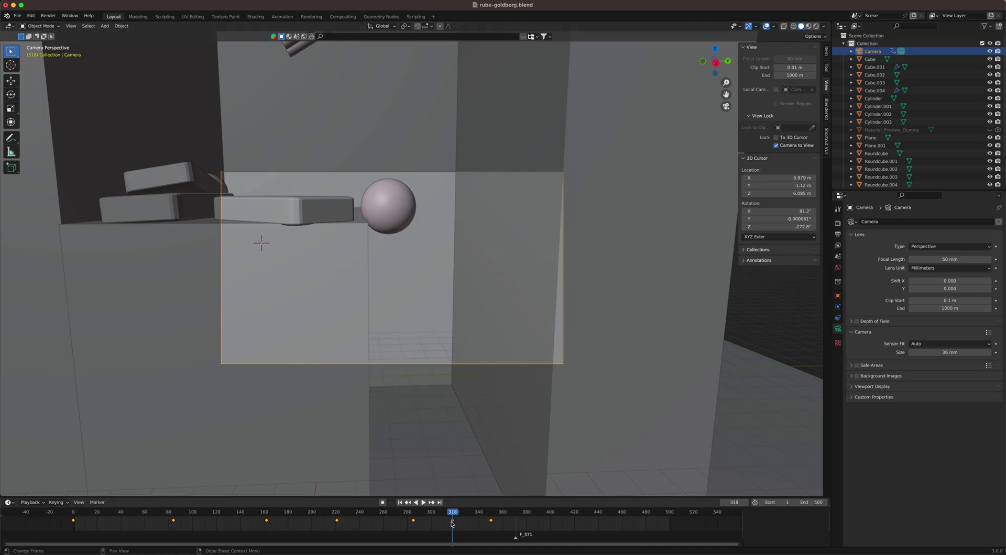
pyautogui.moveTo(453, 519); pyautogui.dragTo(411, 513)
pyautogui.moveTo(427, 512); pyautogui.dragTo(73, 517)
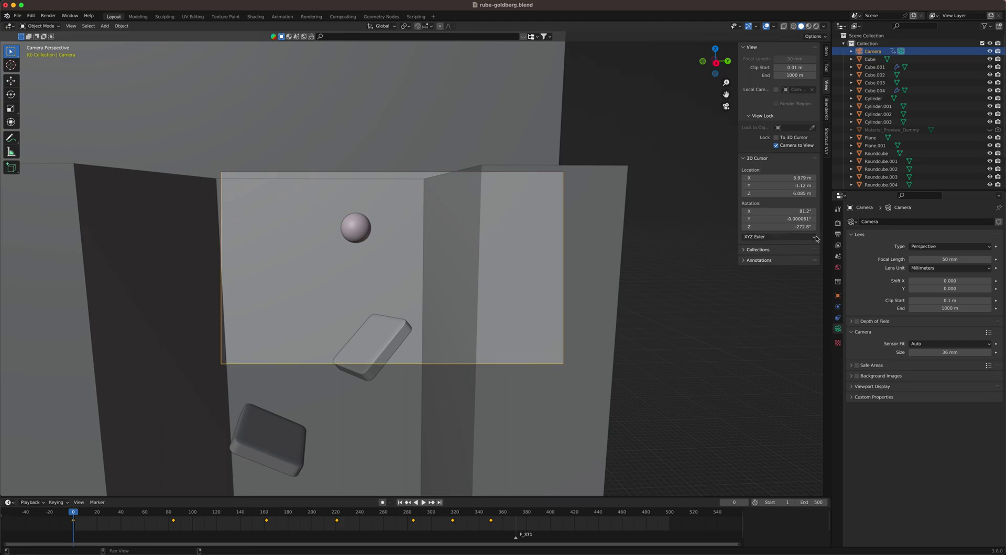
# Step: Review render and output settings, keeping Eevee, the current resolution, and 24 fps
pyautogui.click(838, 224)
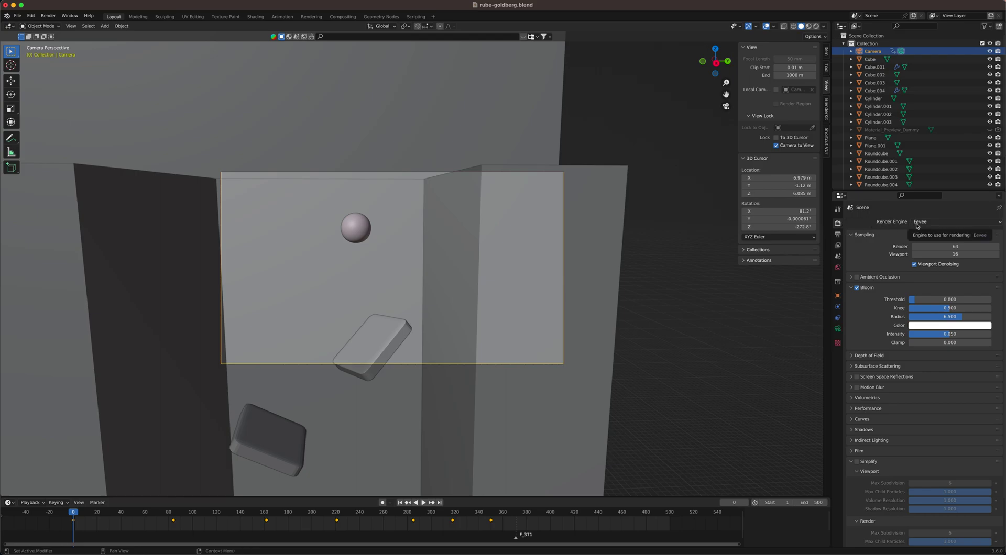
pyautogui.click(921, 224)
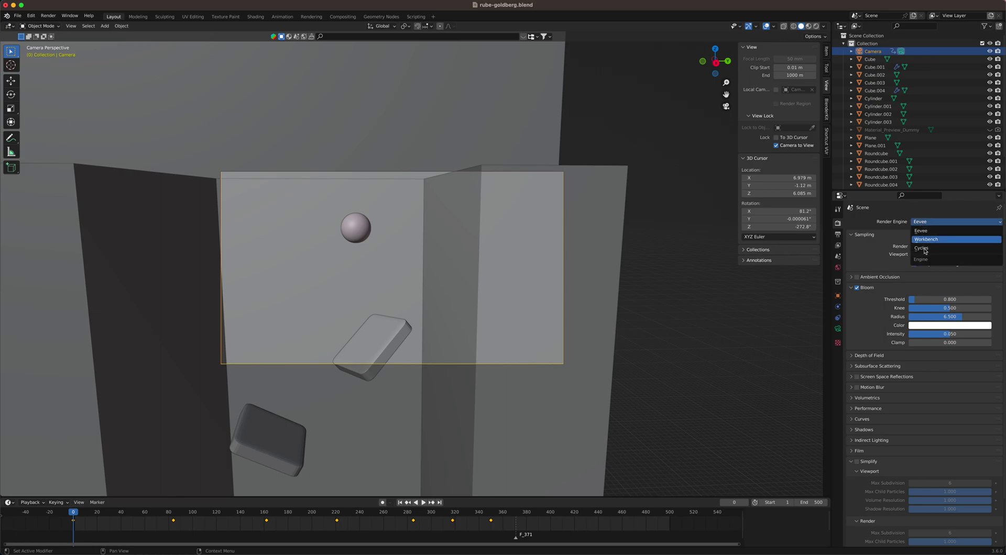
pyautogui.click(921, 224)
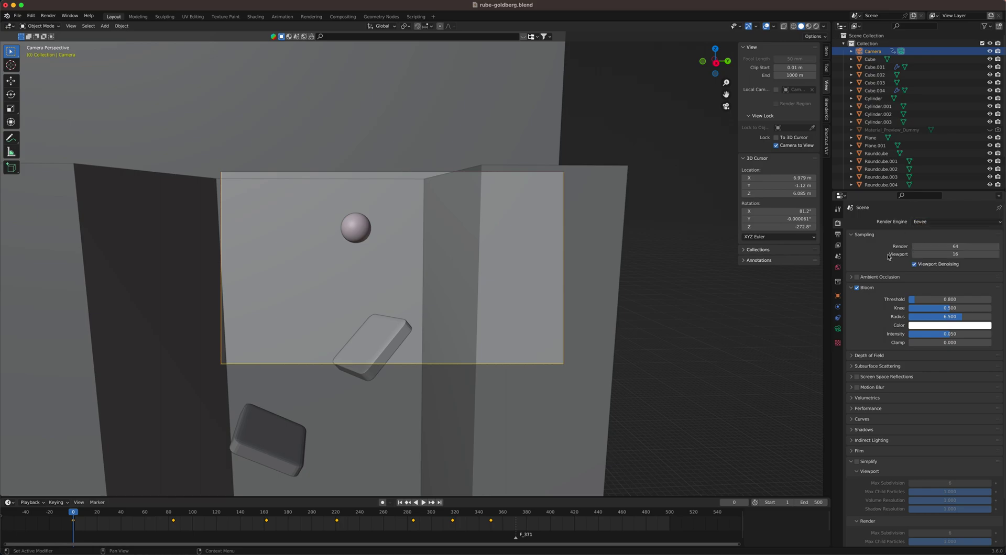
pyautogui.click(837, 234)
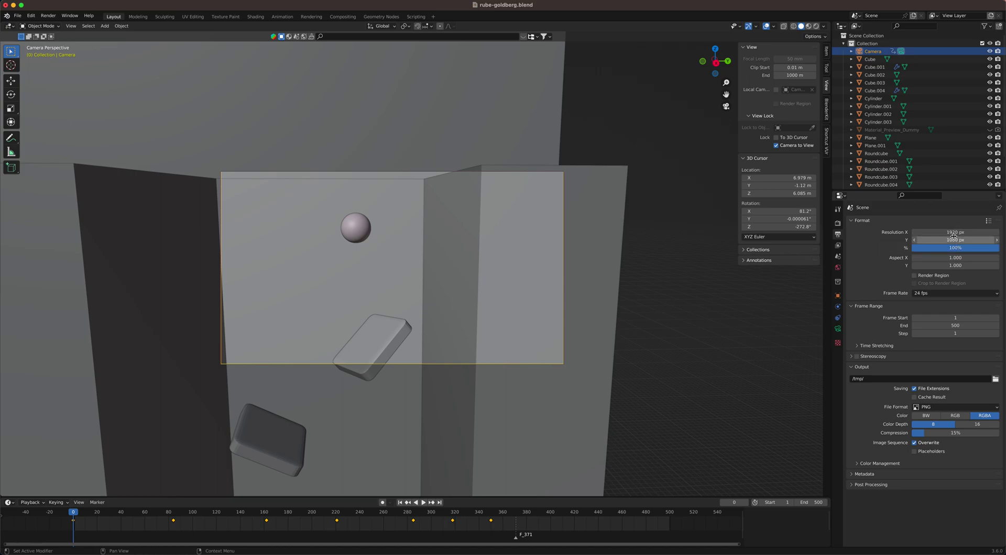
pyautogui.click(988, 222)
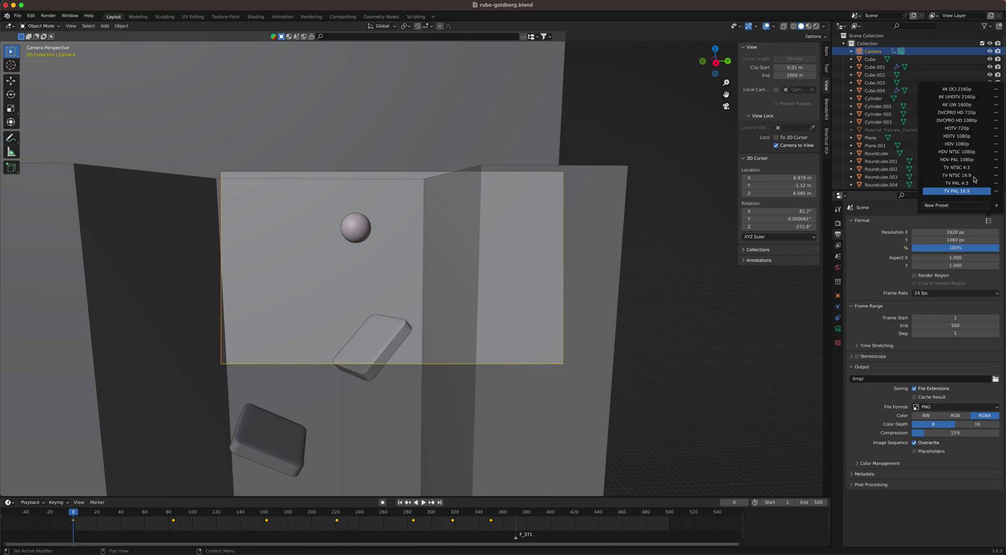
pyautogui.click(952, 225)
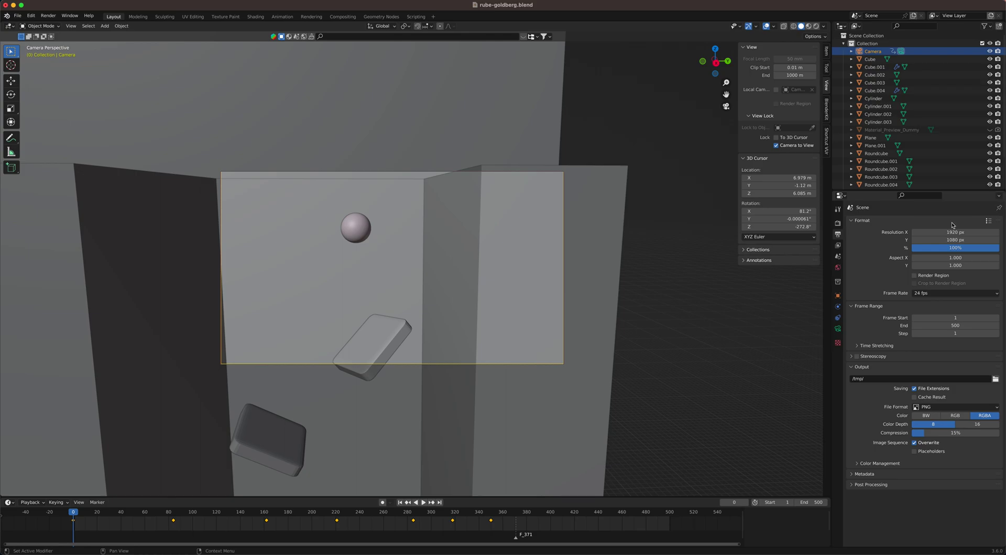
pyautogui.click(932, 294)
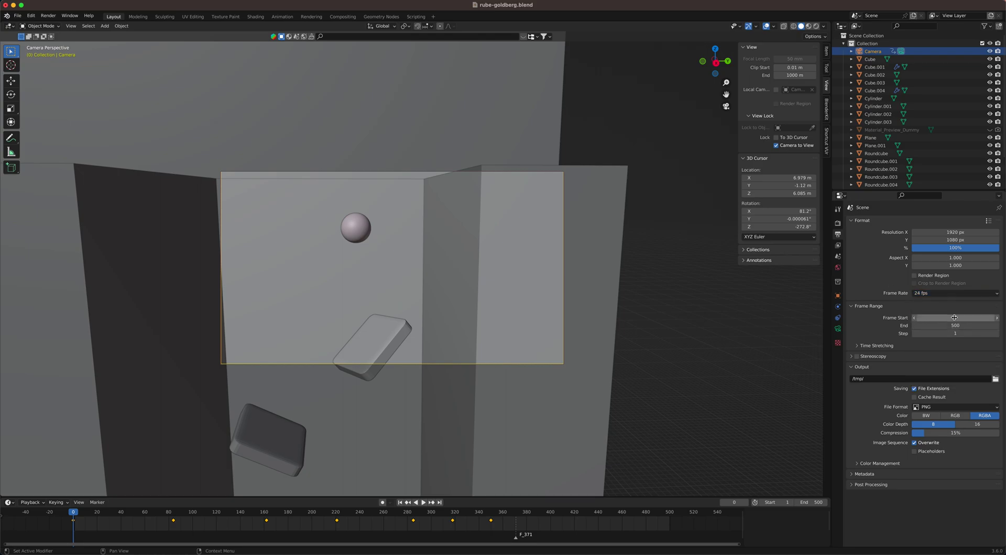
# Step: Set the frame range end to 350
pyautogui.click(954, 324)
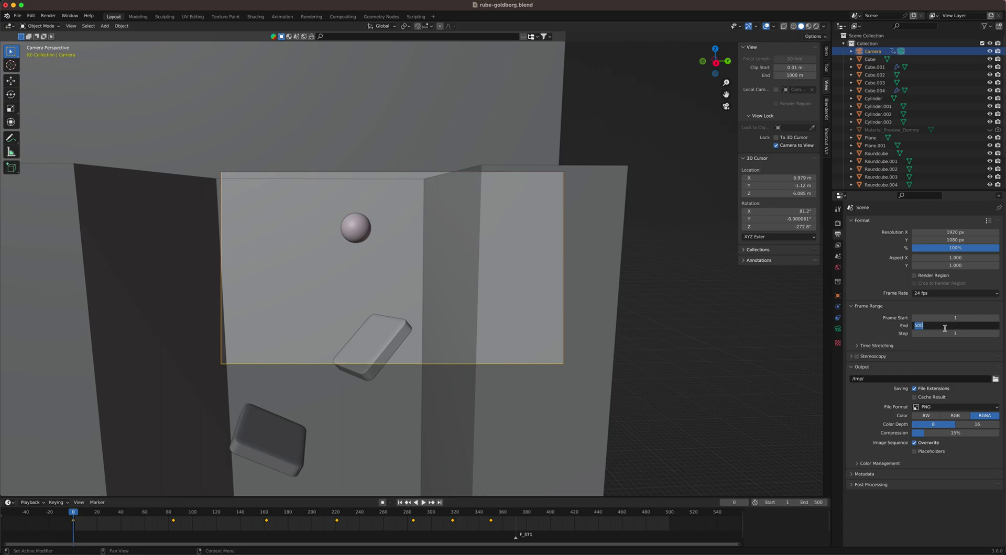
pyautogui.write('350')
pyautogui.press('Return')
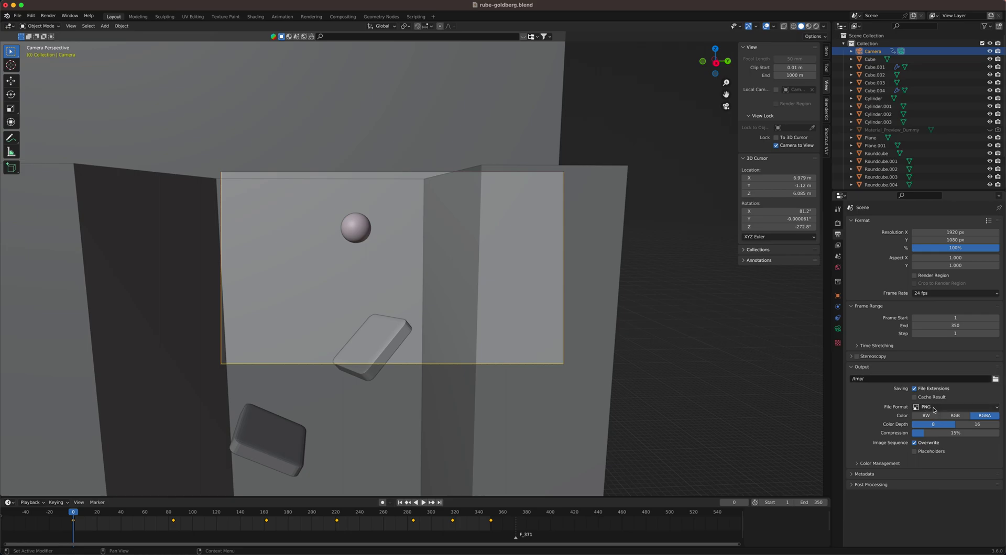
pyautogui.click(983, 409)
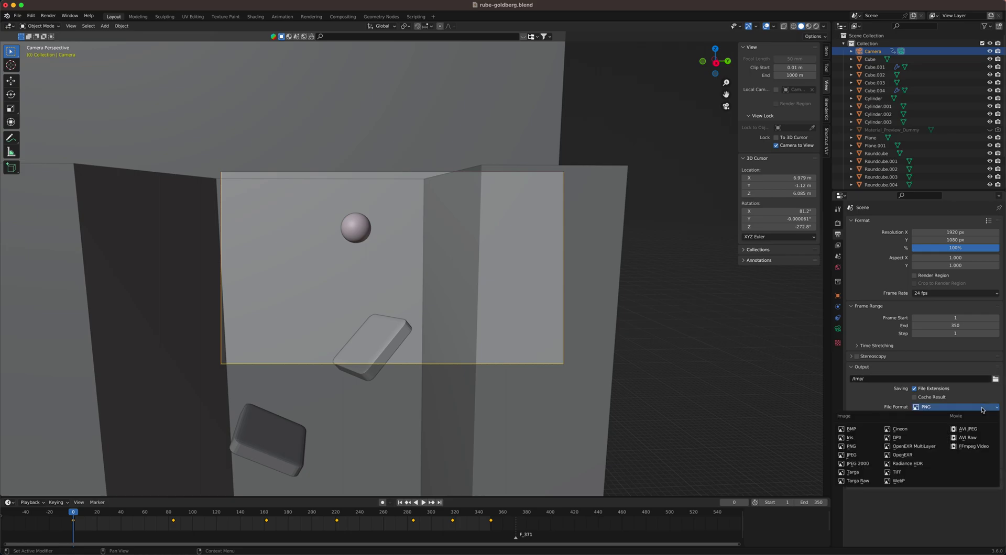
# Step: Switch the output format to FFmpeg Video and reveal its Matroska/H.264 encoding settings
pyautogui.click(971, 450)
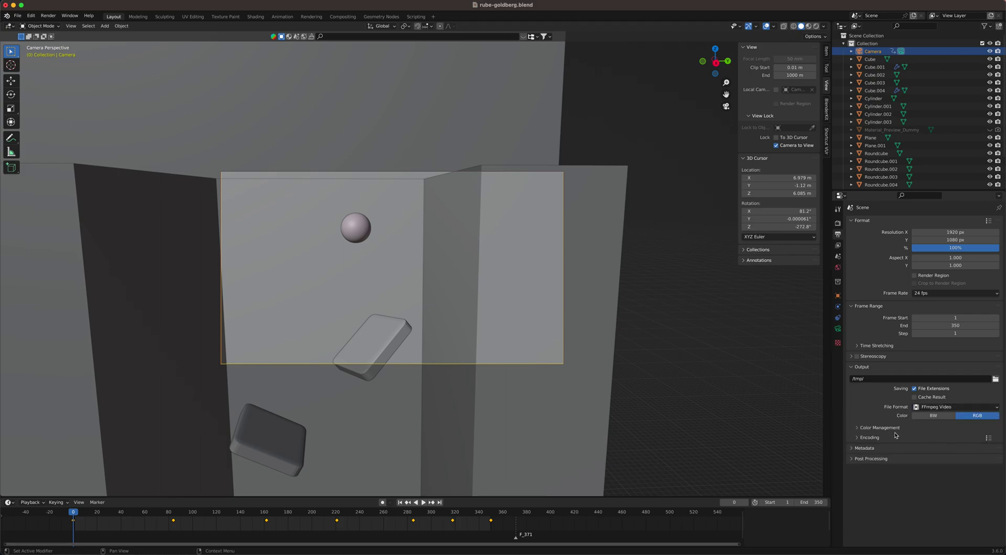
pyautogui.click(865, 438)
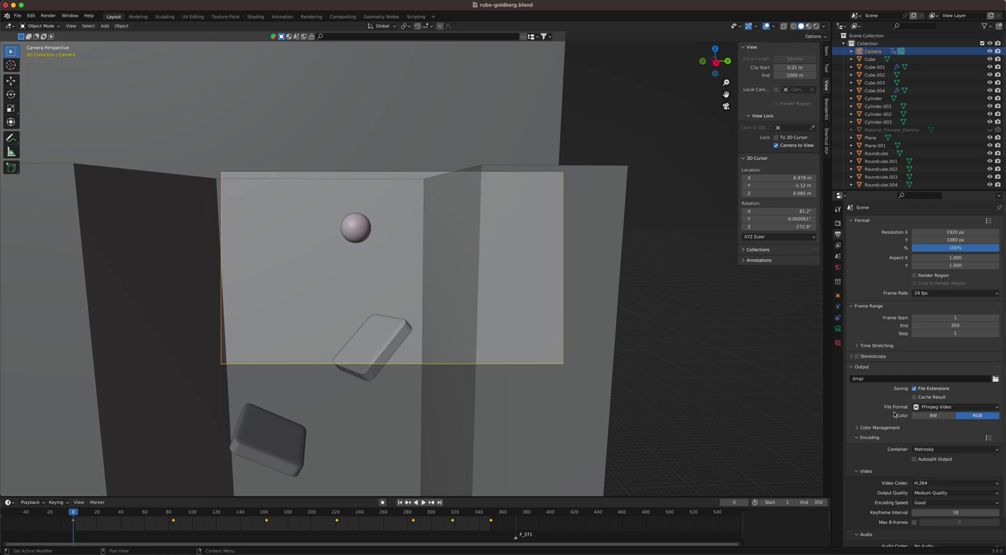
pyautogui.click(942, 407)
# Step: Render the 1–350 frame camera animation as a 1920×1080 video via the Render menu
pyautogui.click(48, 15)
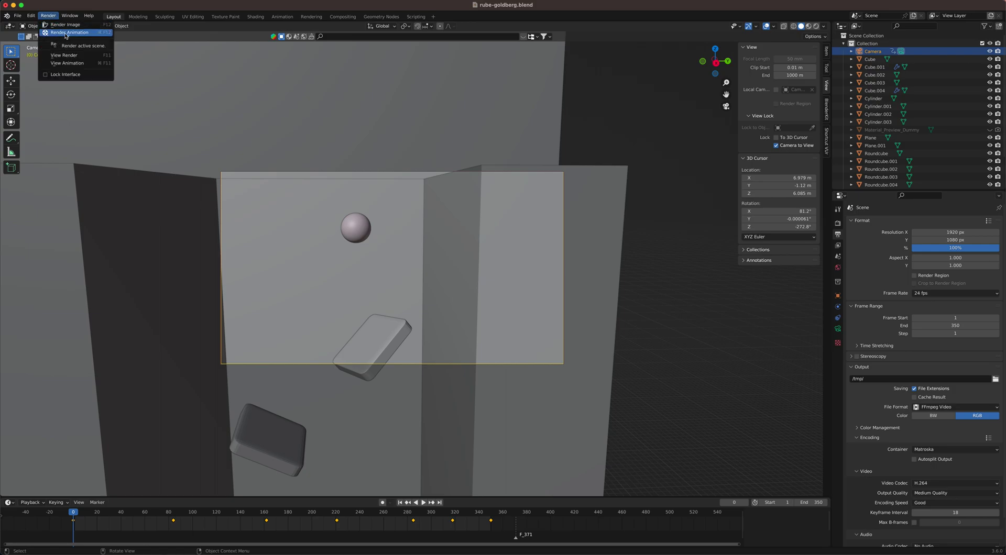